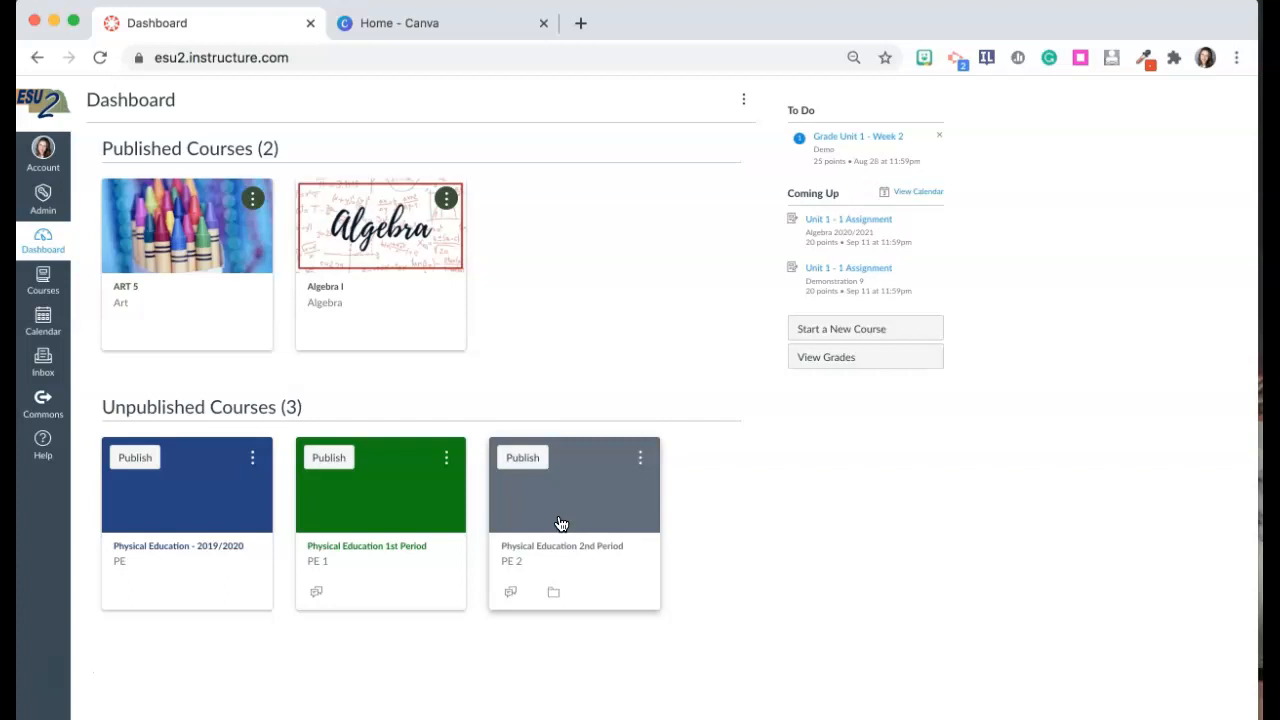
Open the settings of the Physical Education 1st Period course and start choosing its course image.
{"action": "left_click", "coordinate": [350, 549]}
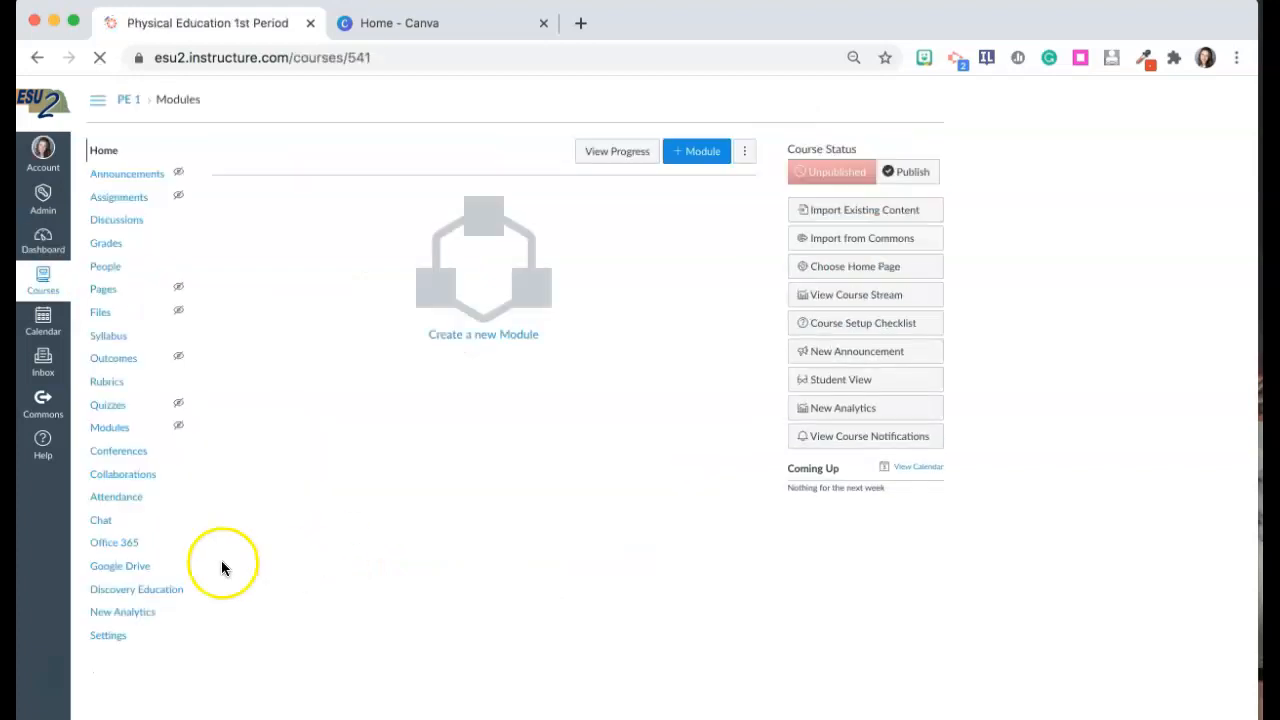
{"action": "left_click", "coordinate": [112, 637]}
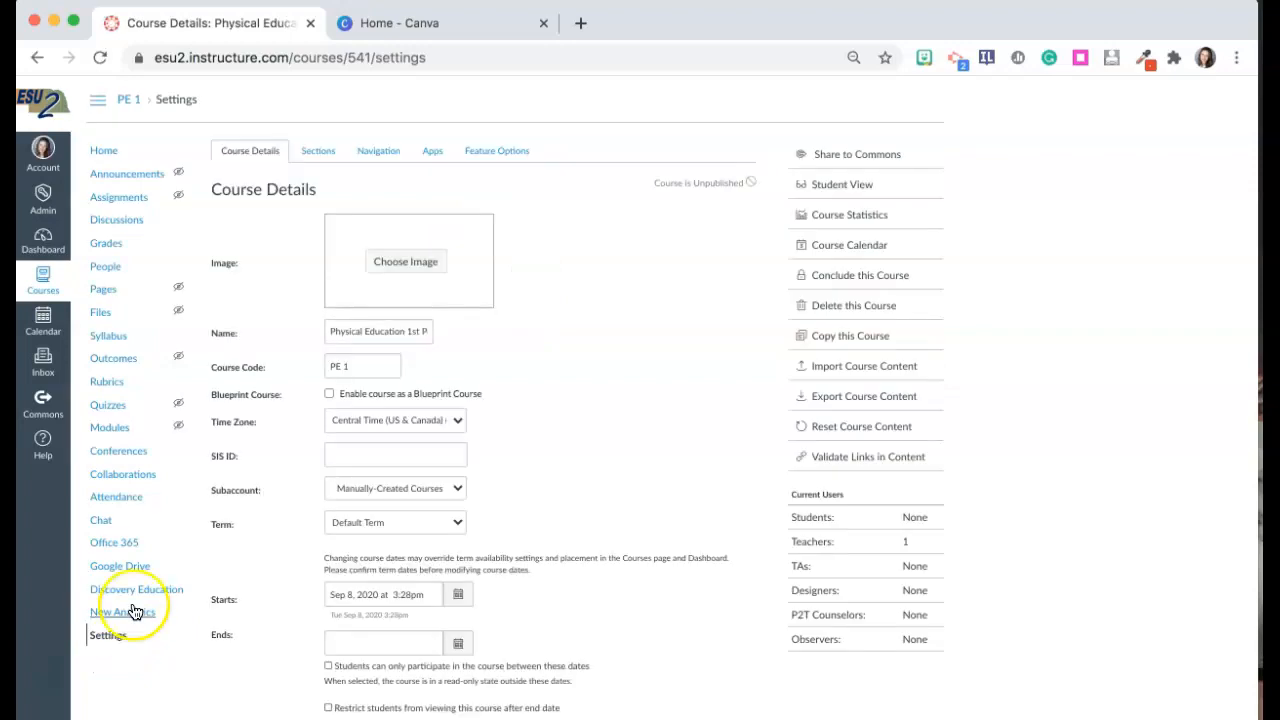
{"action": "left_click", "coordinate": [413, 256]}
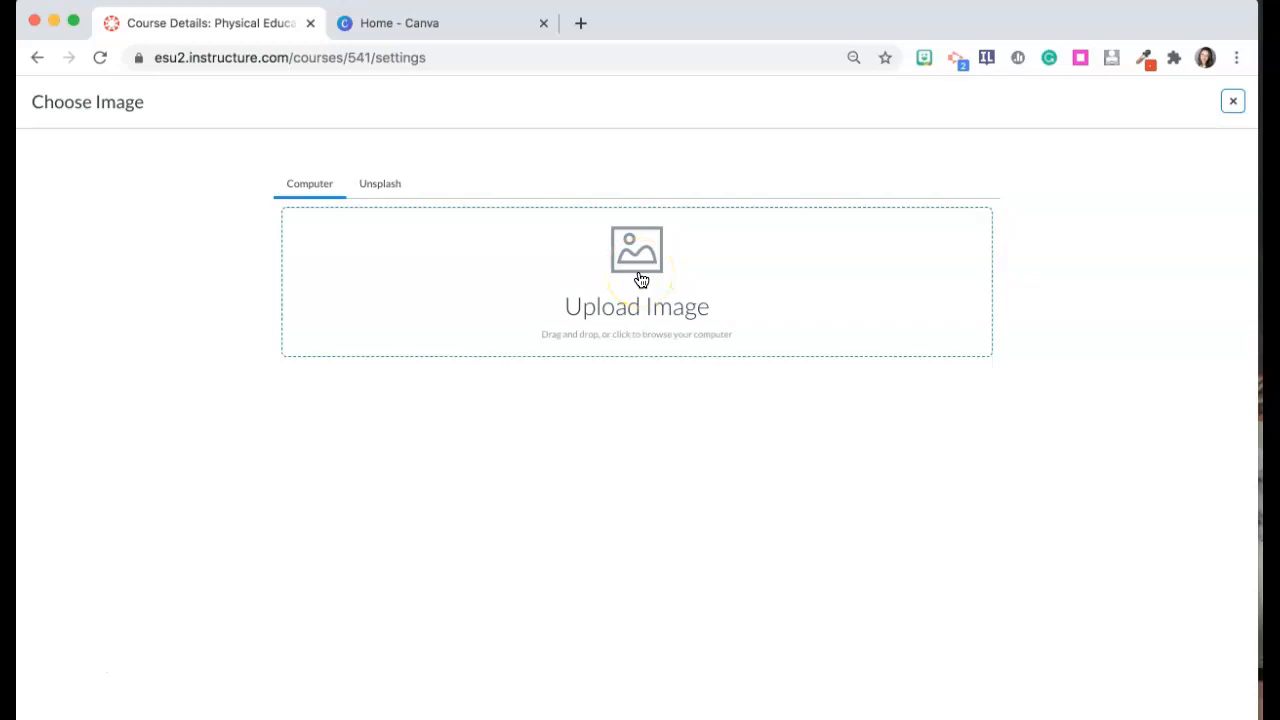
Search Unsplash for "physical Education" and replace that search with "Sports".
{"action": "left_click", "coordinate": [382, 186]}
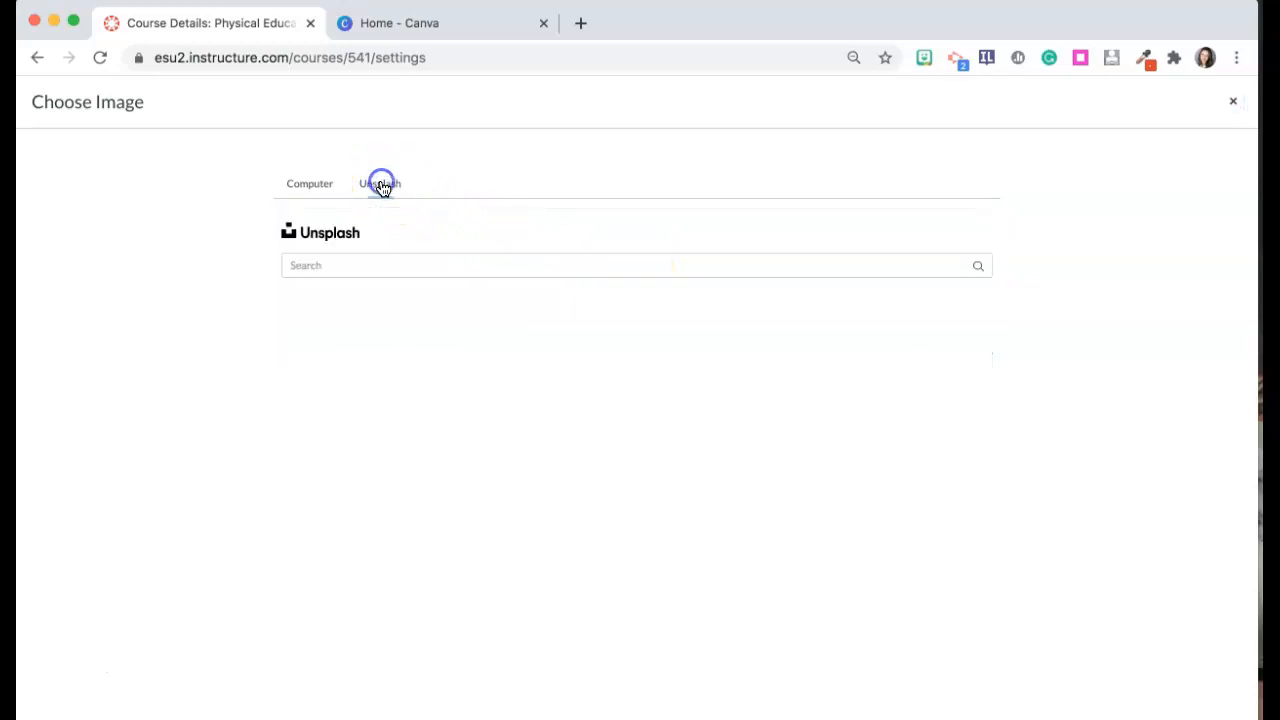
{"action": "left_click", "coordinate": [384, 263]}
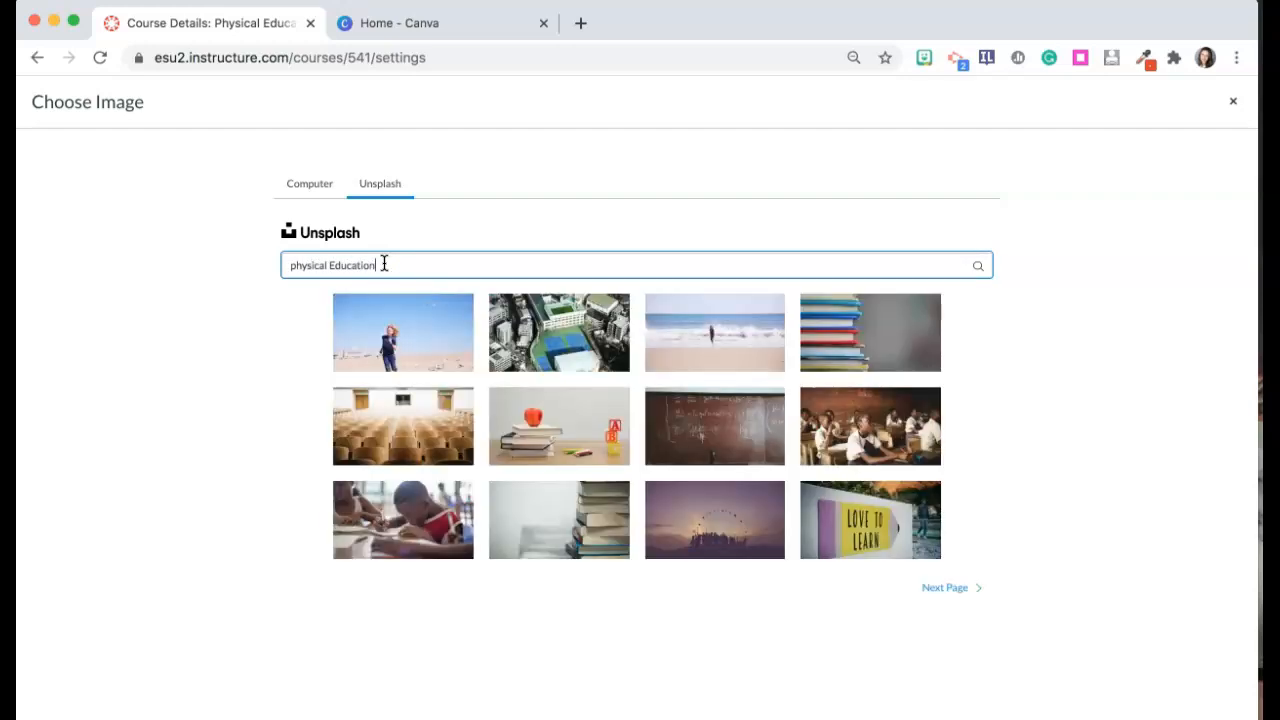
{"action": "triple_click", "coordinate": [384, 263]}
{"action": "type", "text": "Sports"}
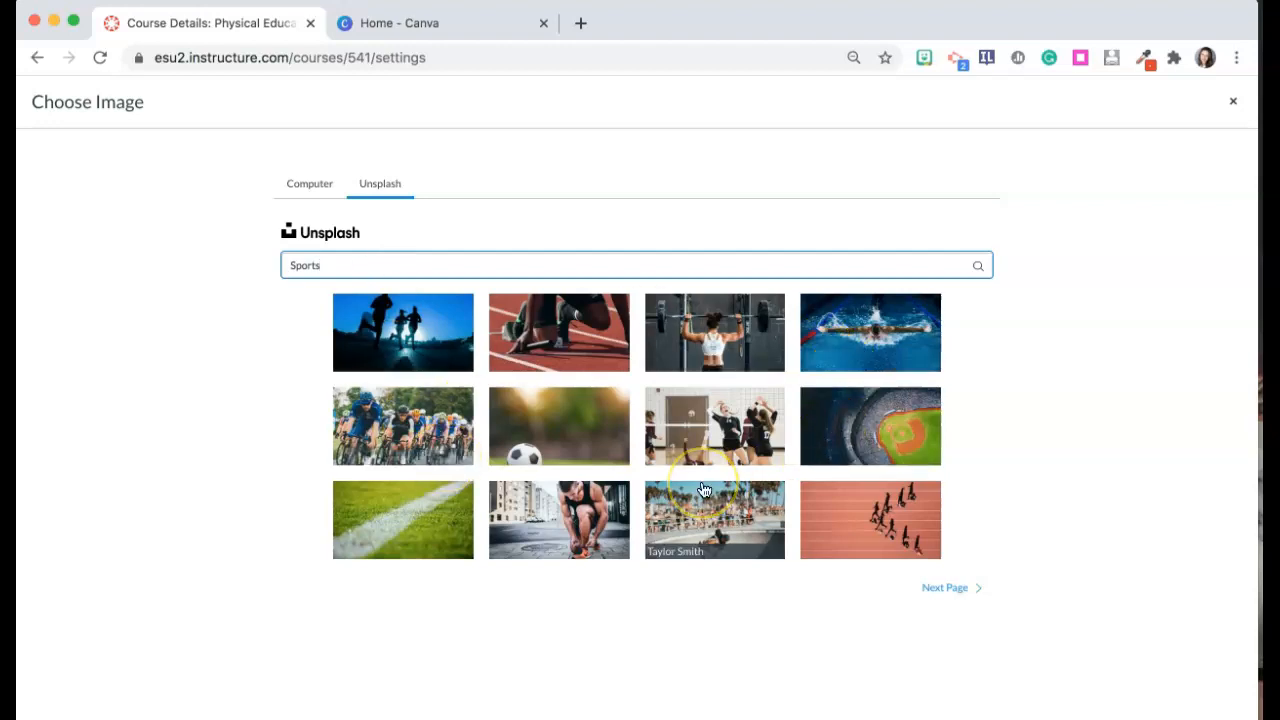
Set the yellow-toned runner photo from the third page of results as the course image and return to the dashboard.
{"action": "left_click", "coordinate": [960, 587]}
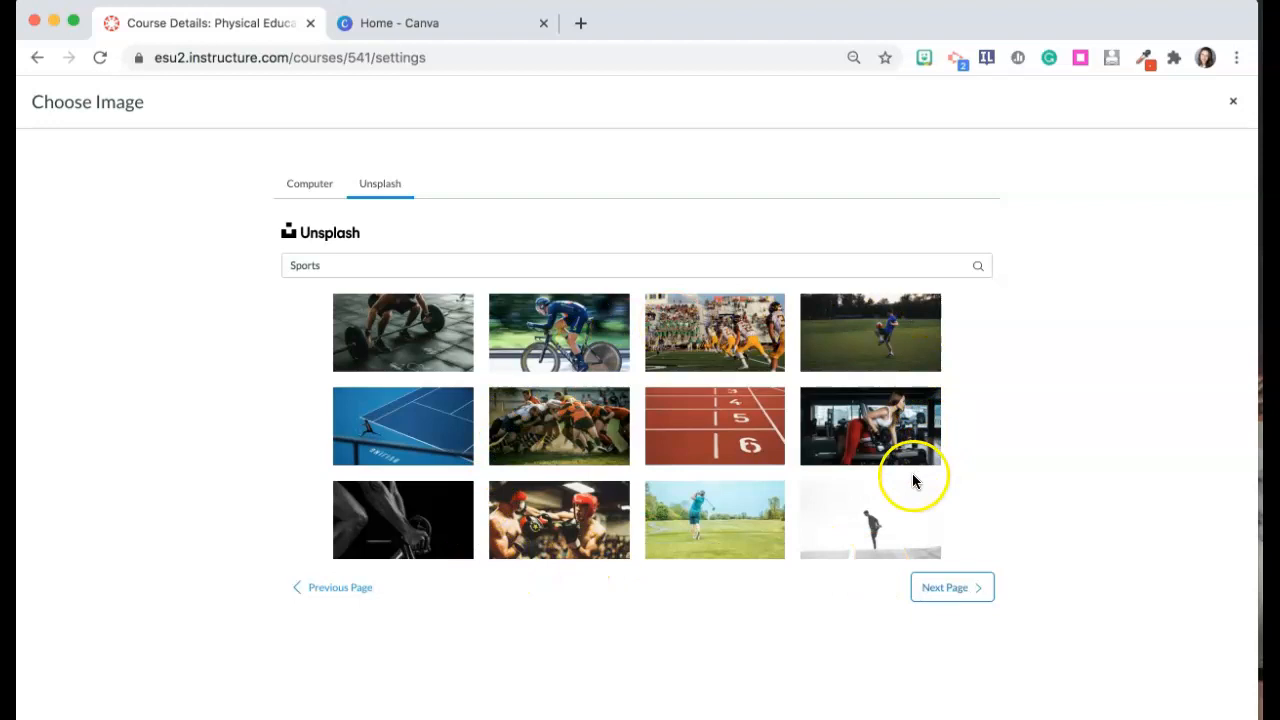
{"action": "left_click", "coordinate": [970, 584]}
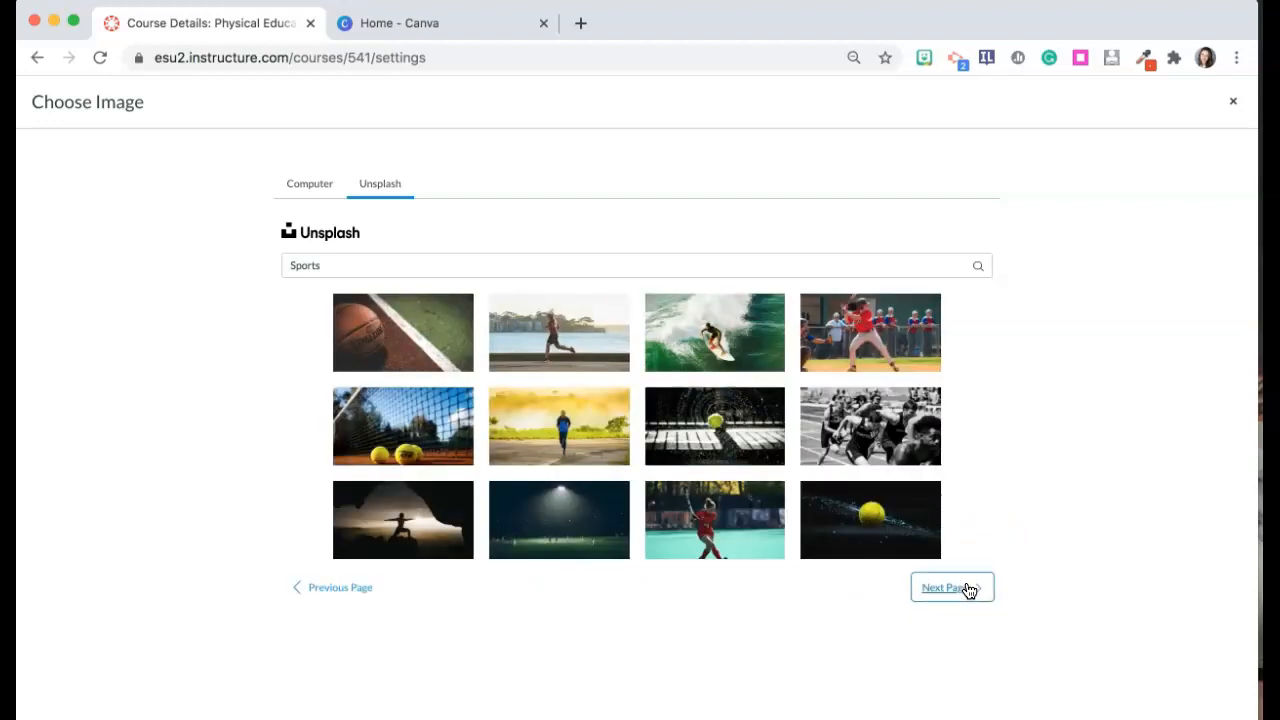
{"action": "left_click", "coordinate": [540, 442]}
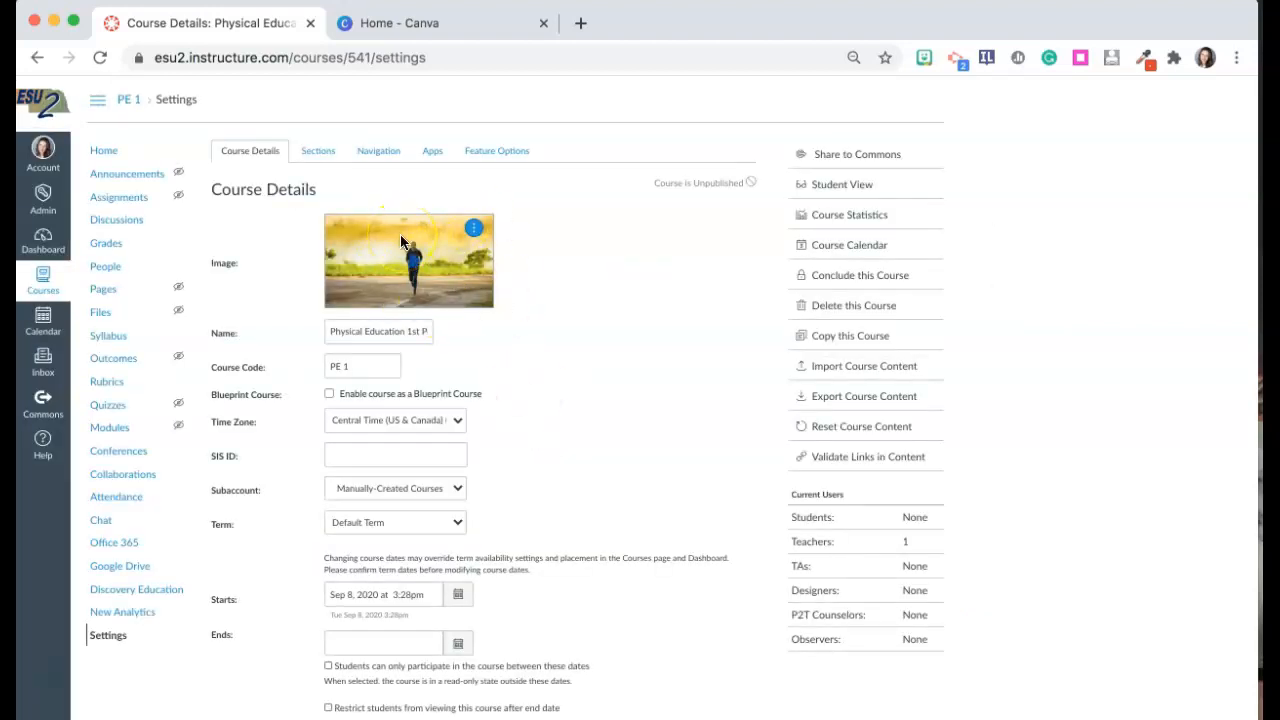
{"action": "left_click", "coordinate": [57, 103]}
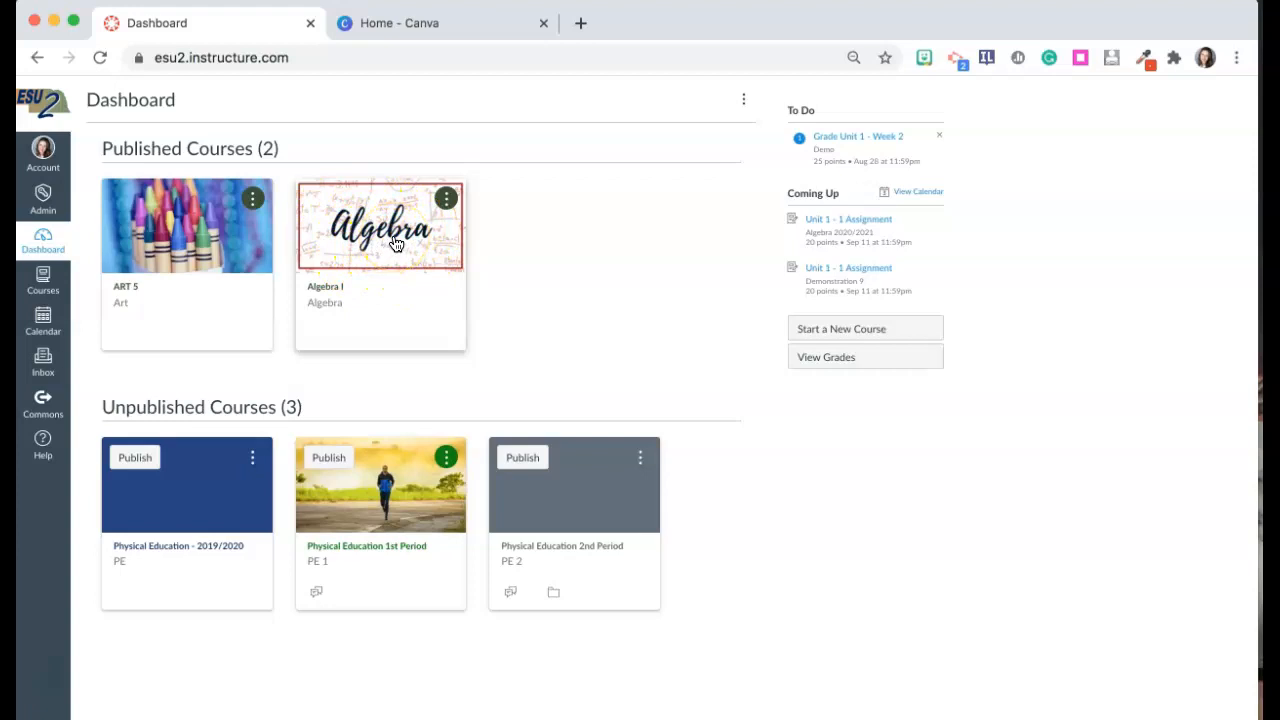
Switch to Canva and create a new design with custom dimensions of 262 × 146 px.
{"action": "left_click", "coordinate": [430, 25]}
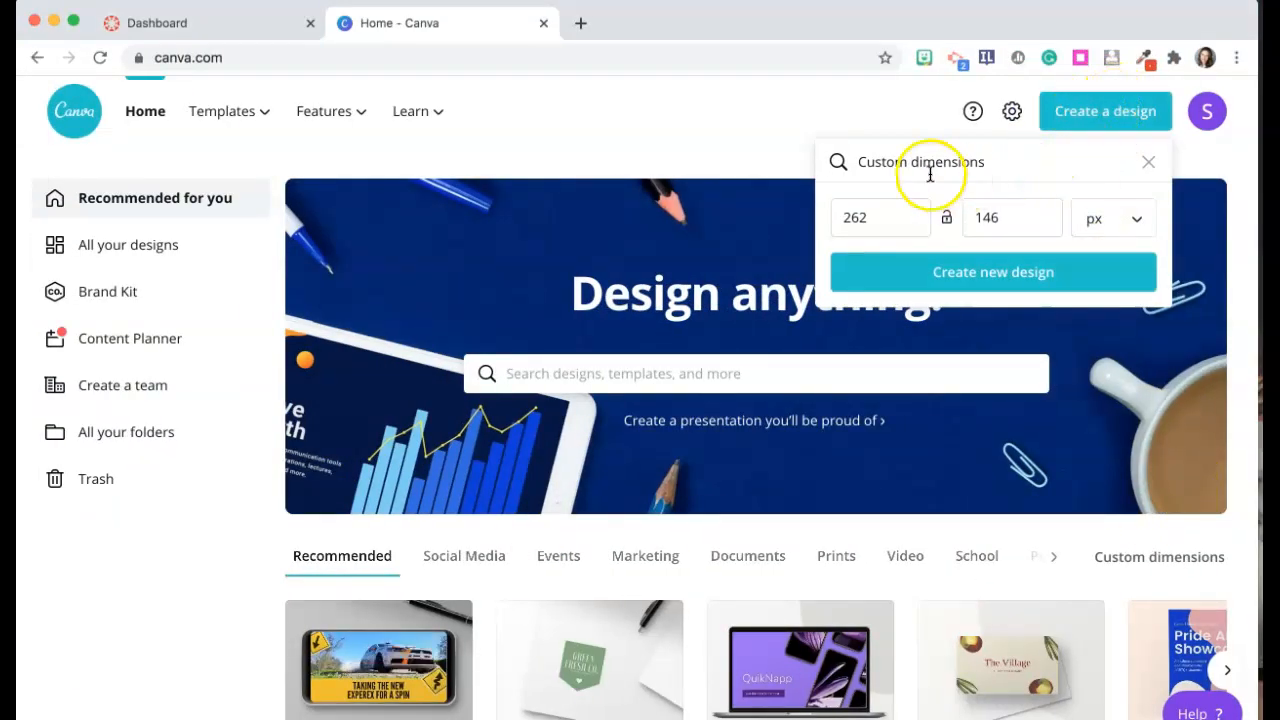
{"action": "left_click", "coordinate": [1015, 224]}
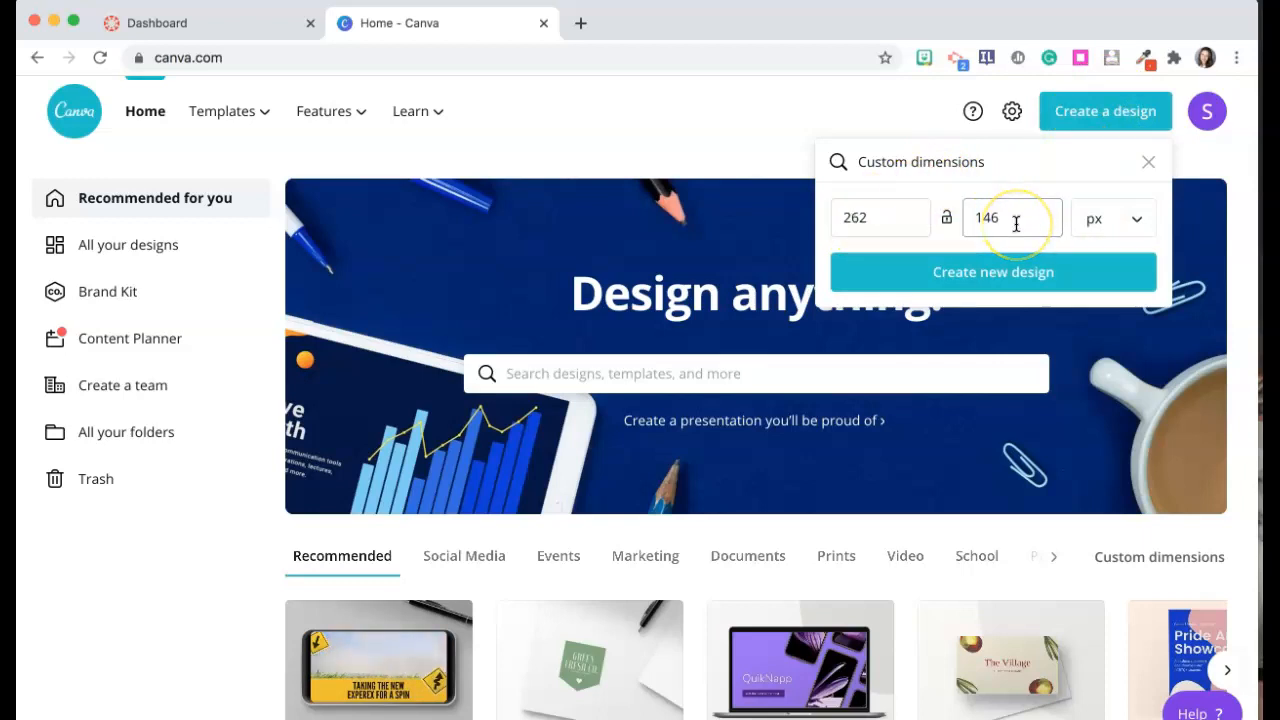
{"action": "left_click", "coordinate": [1000, 272]}
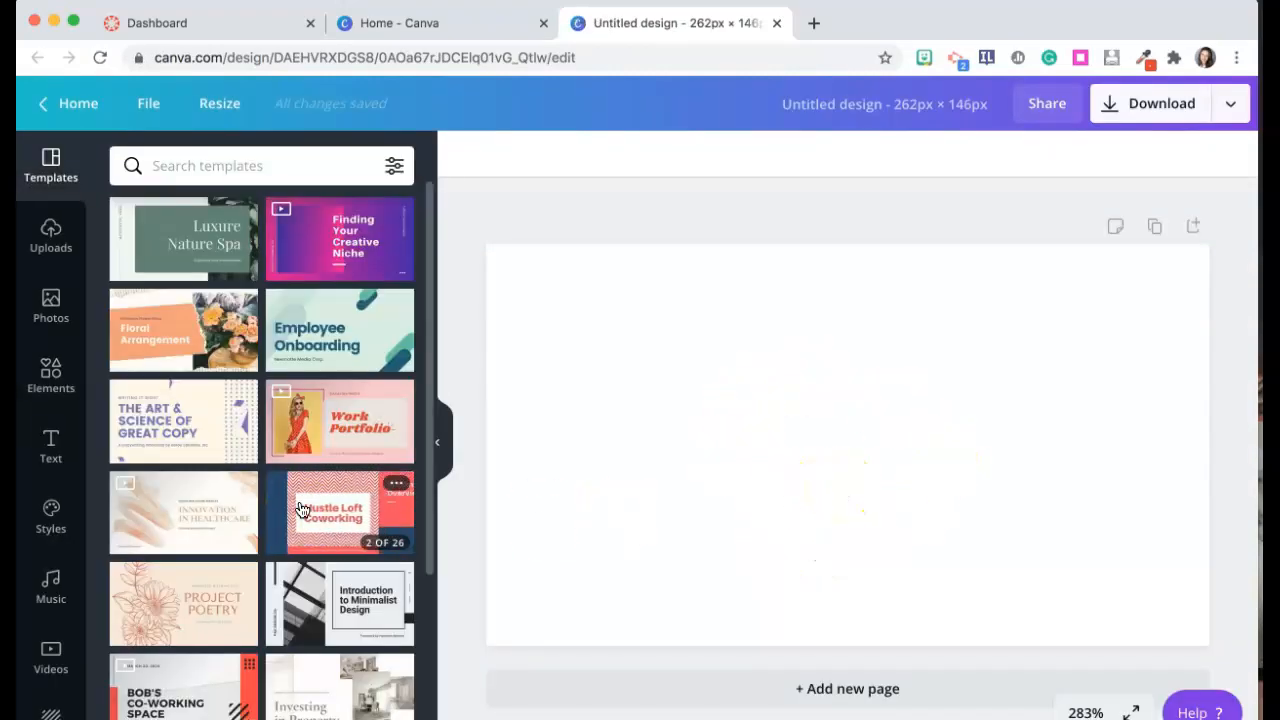
Apply the Summer Specials cover page of the Pale Blue and Violet Donut Memphis Cool Presentation template to the blank design.
{"action": "scroll", "coordinate": [302, 510], "scroll_direction": "down", "scroll_amount": 3}
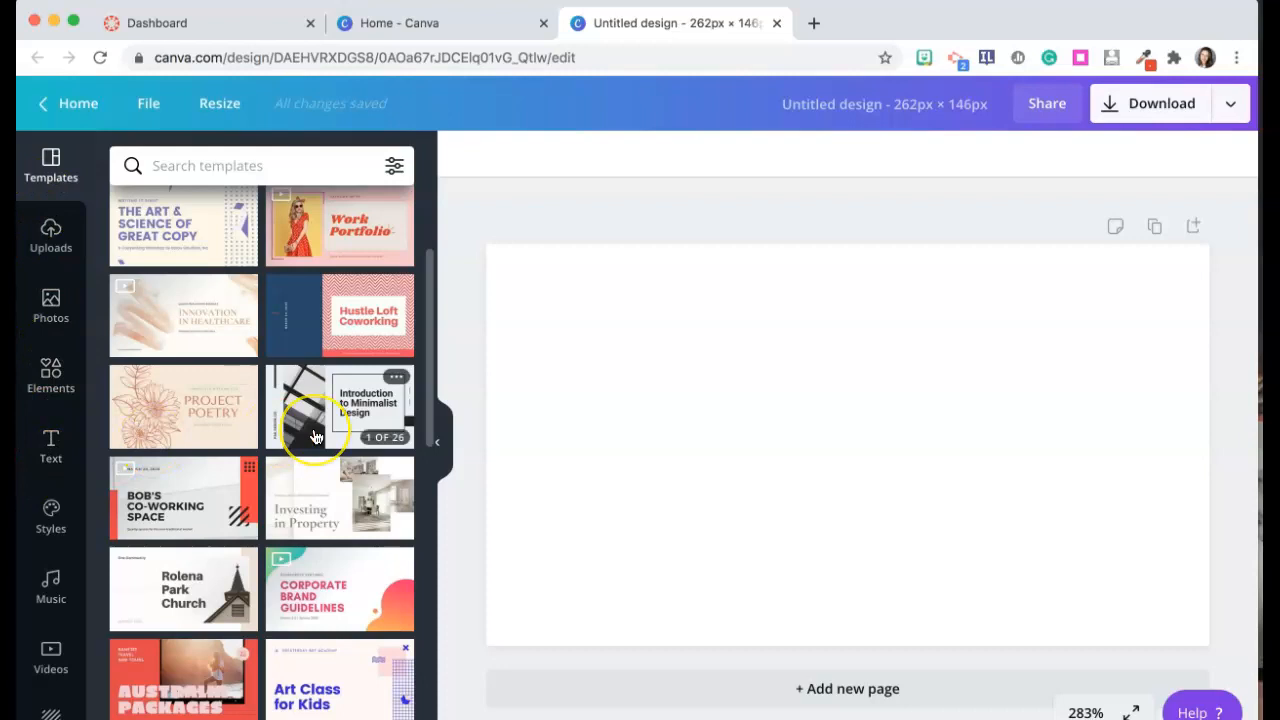
{"action": "scroll", "coordinate": [315, 445], "scroll_direction": "down", "scroll_amount": 10}
{"action": "scroll", "coordinate": [315, 445], "scroll_direction": "down", "scroll_amount": 10}
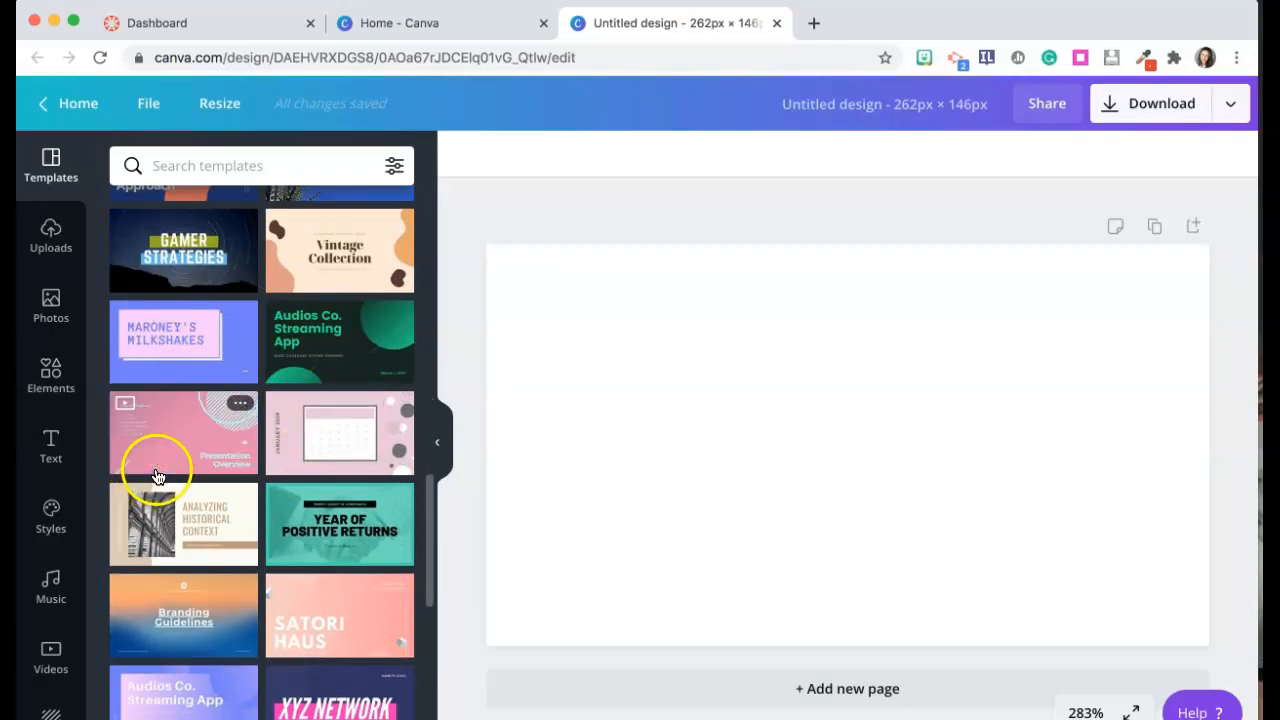
{"action": "scroll", "coordinate": [152, 475], "scroll_direction": "down", "scroll_amount": 2}
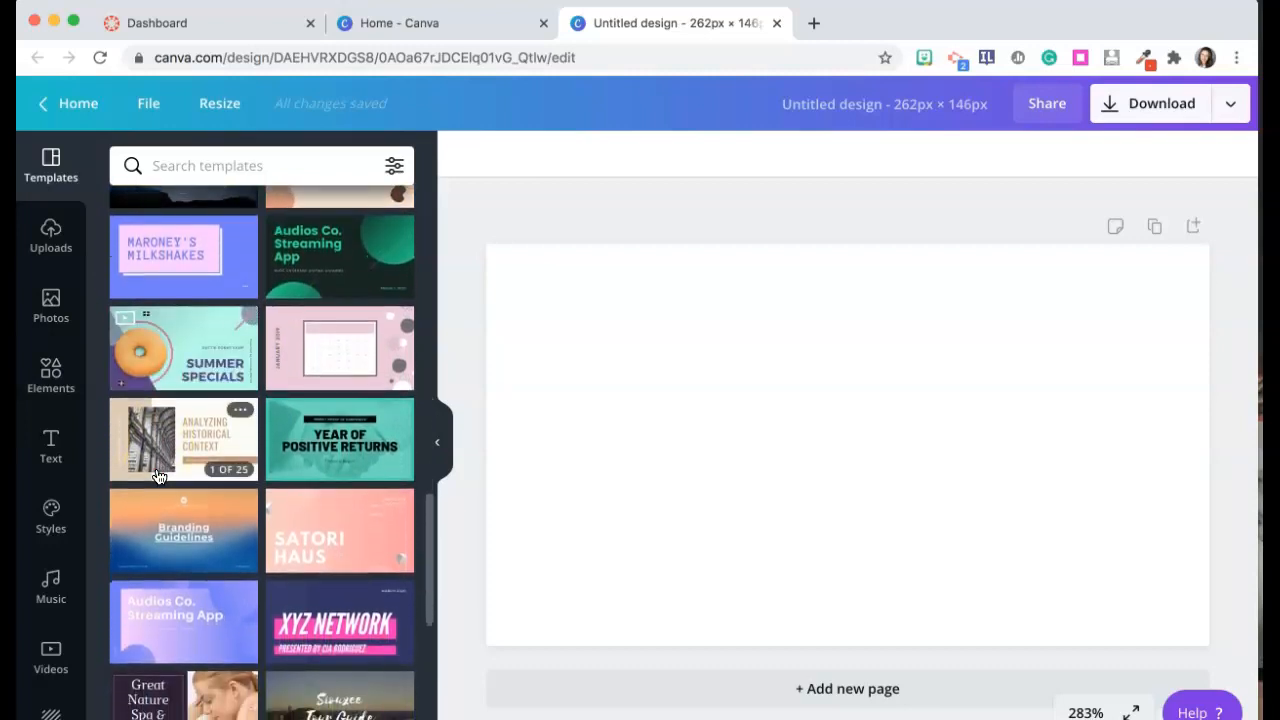
{"action": "scroll", "coordinate": [157, 476], "scroll_direction": "up", "scroll_amount": 2}
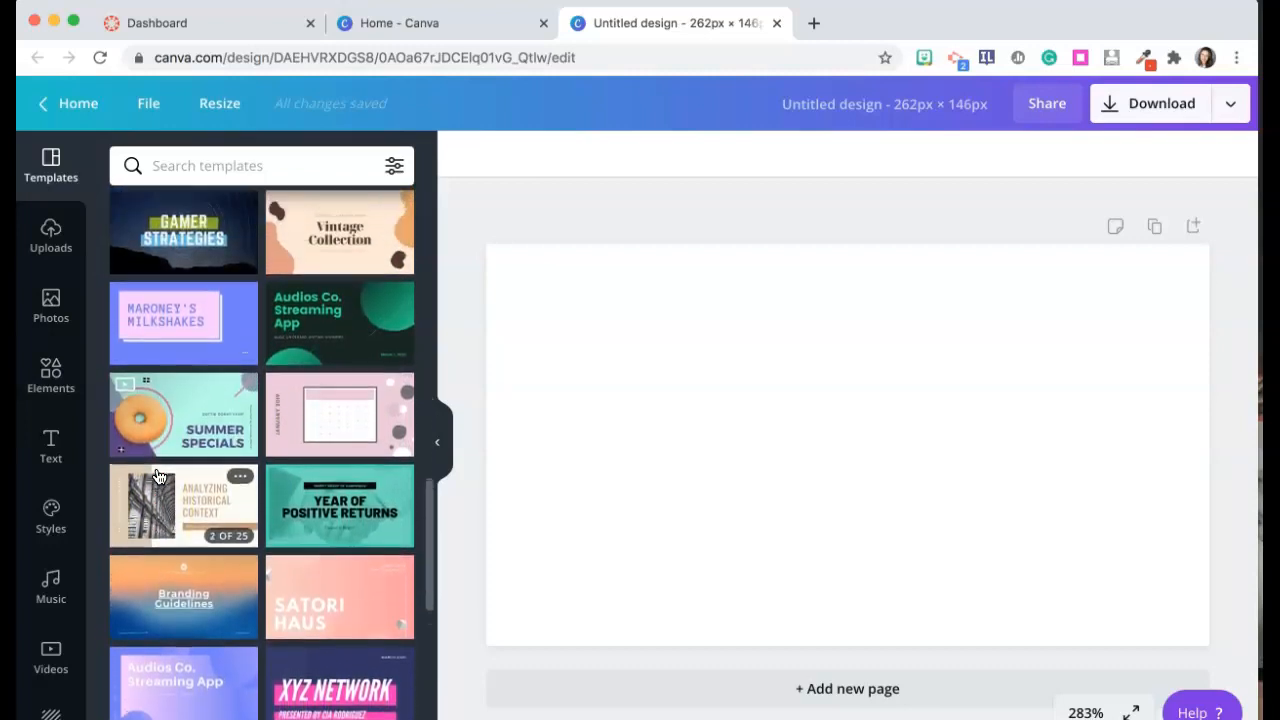
{"action": "left_click", "coordinate": [193, 423]}
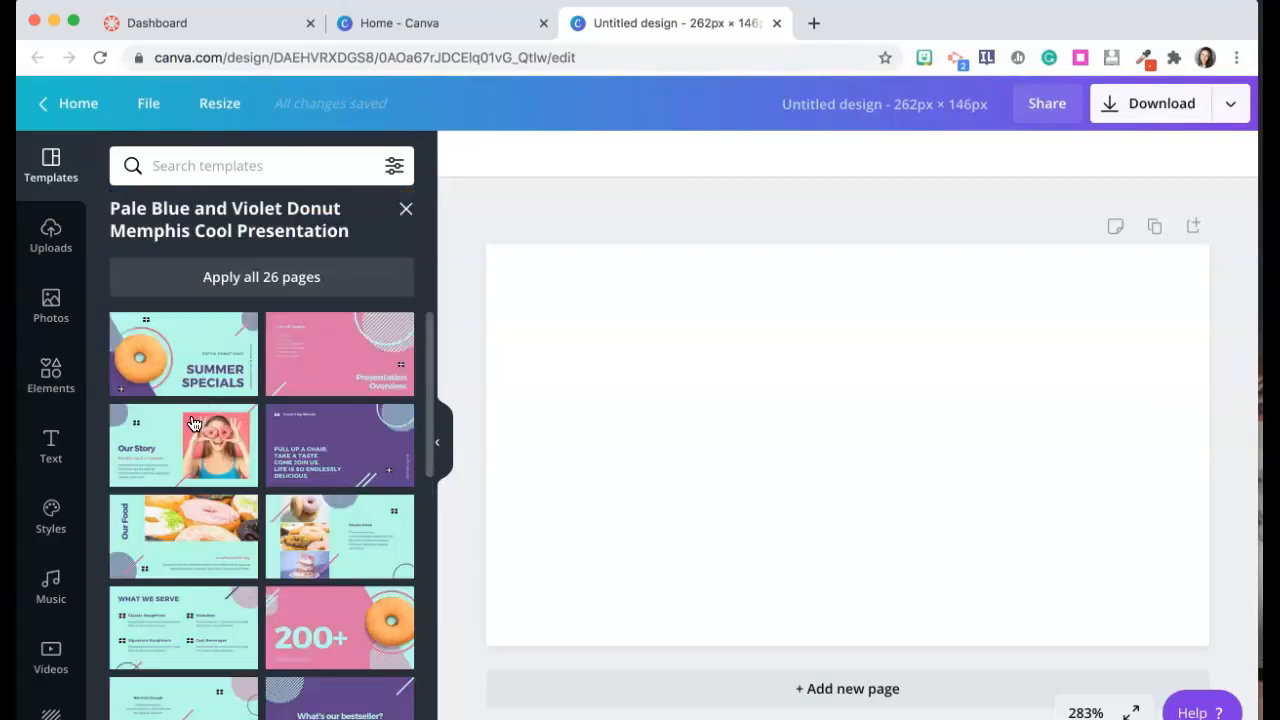
{"action": "left_click", "coordinate": [203, 351]}
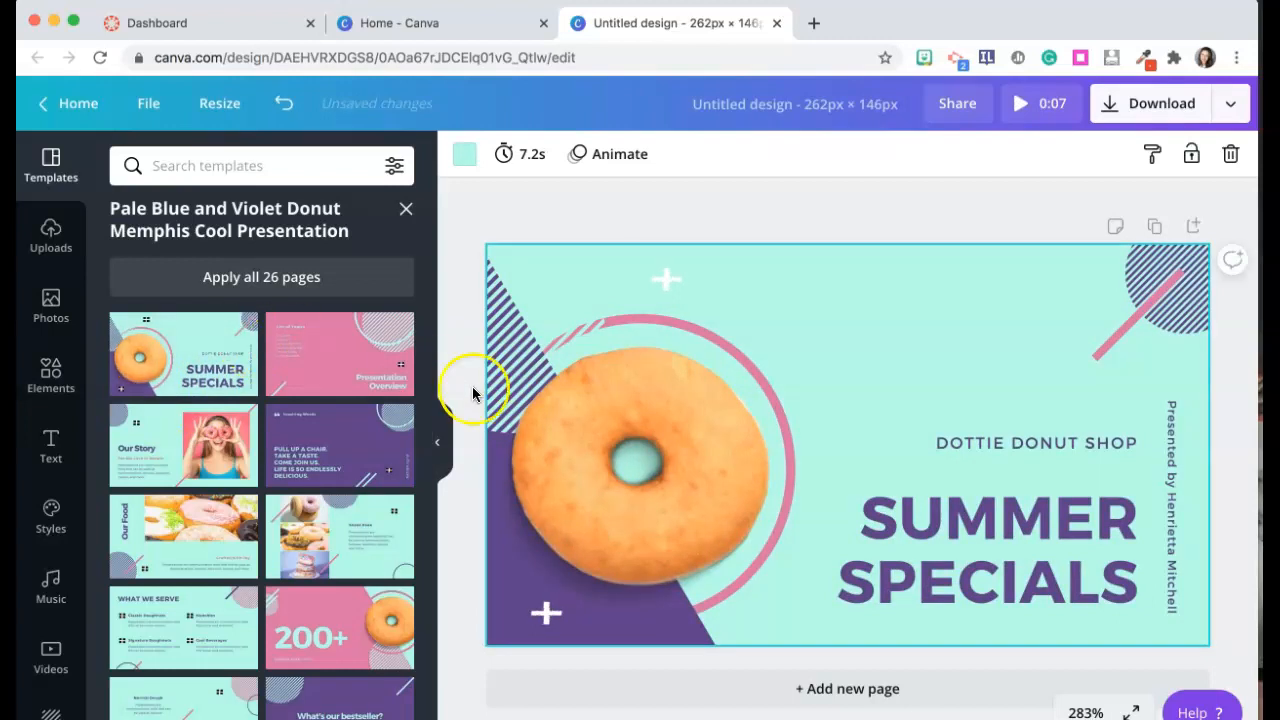
Delete the donut picture from the design and search the elements for "volleyball".
{"action": "left_click", "coordinate": [627, 493]}
{"action": "key", "text": "Delete"}
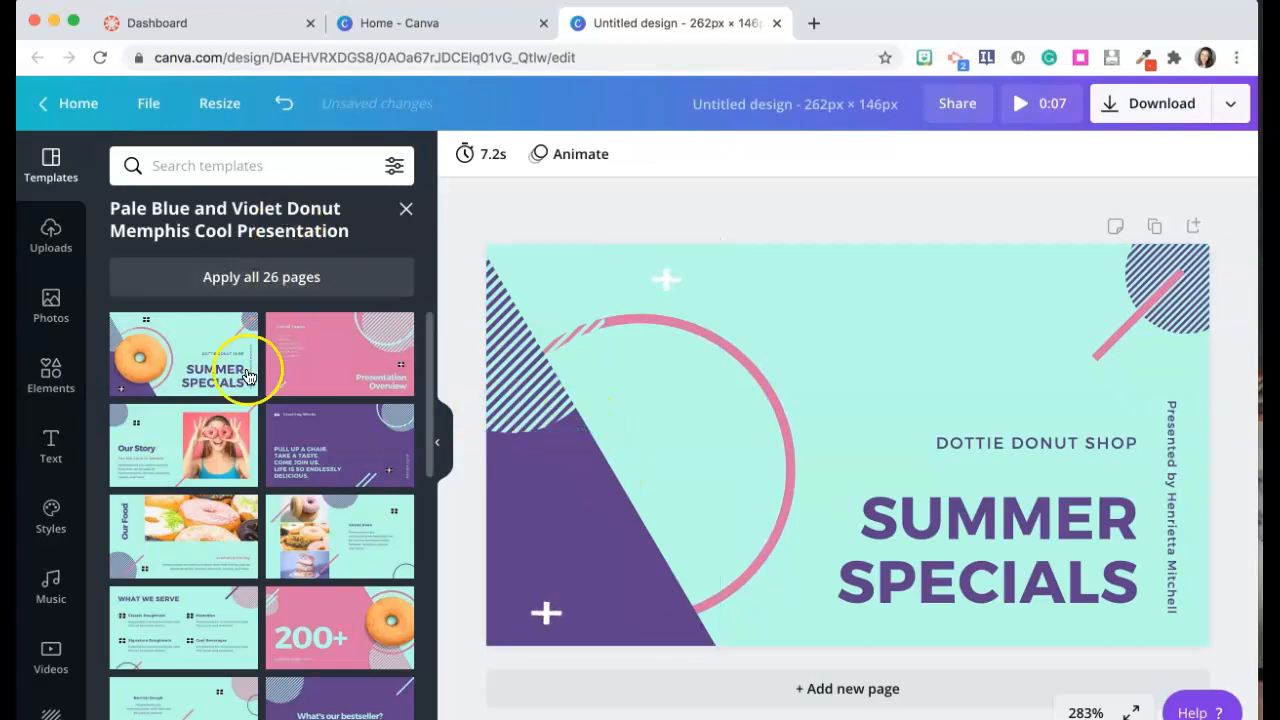
{"action": "left_click", "coordinate": [51, 372]}
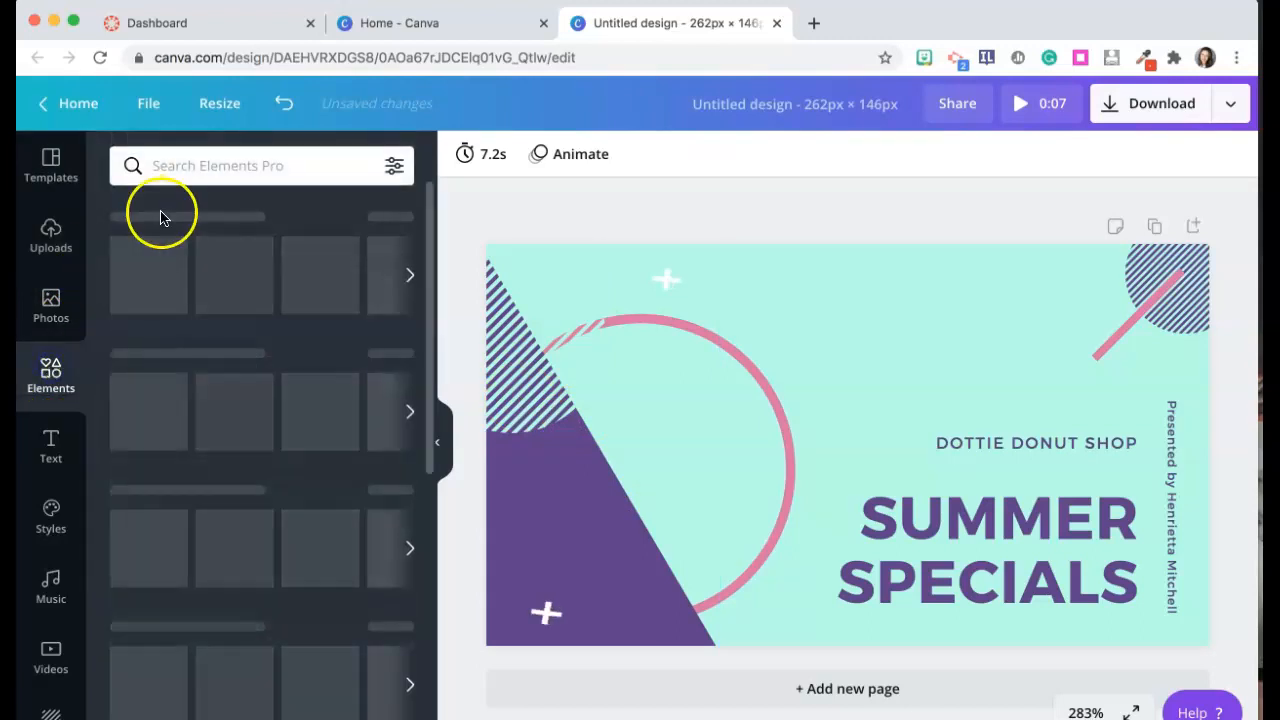
{"action": "left_click", "coordinate": [194, 169]}
{"action": "type", "text": "vol"}
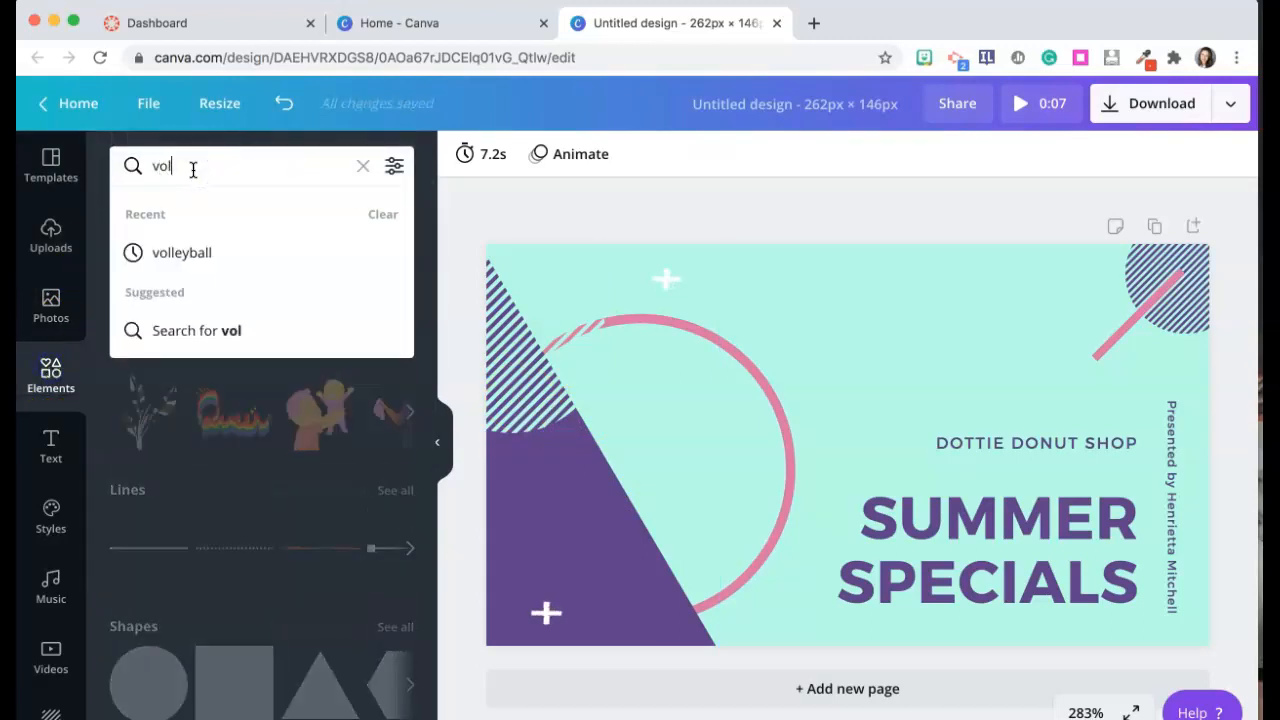
{"action": "key", "text": "Return"}
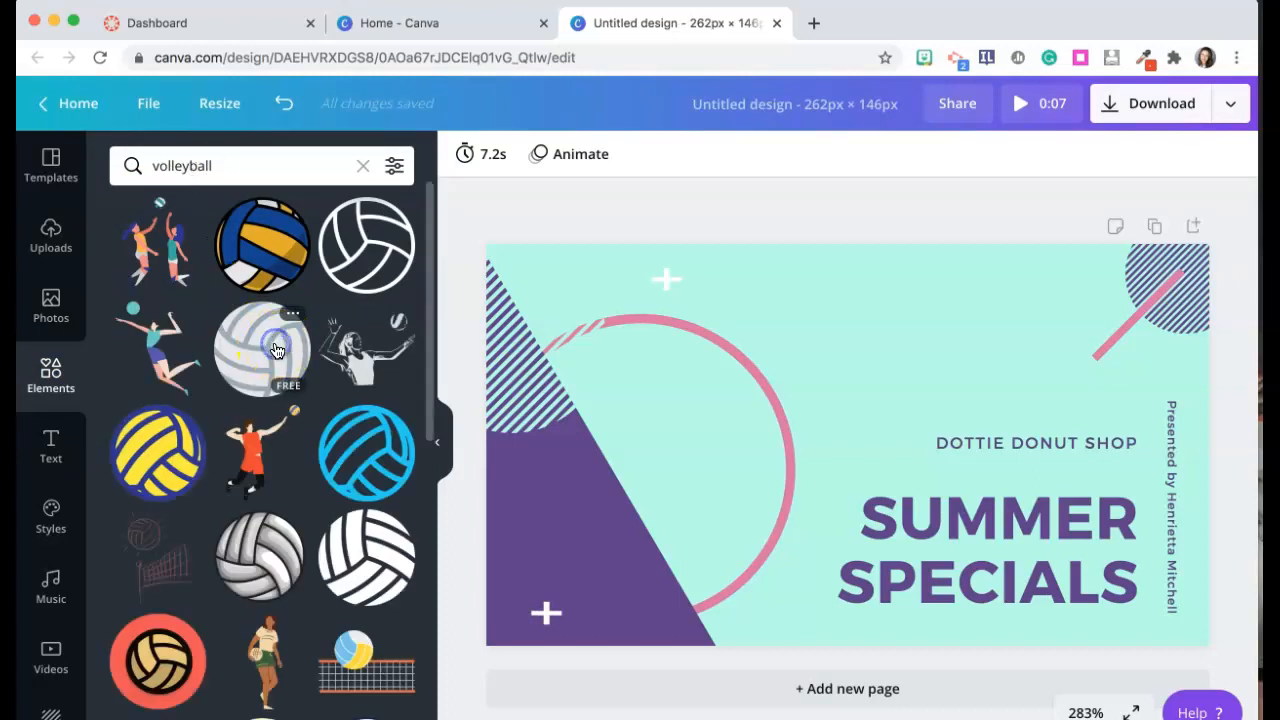
Insert the free grey volleyball graphic and enlarge it over the pink circle where the donut was.
{"action": "left_click", "coordinate": [255, 345]}
{"action": "left_click_drag", "start_coordinate": [848, 471], "coordinate": [567, 451]}
{"action": "left_click_drag", "start_coordinate": [647, 503], "coordinate": [794, 590]}
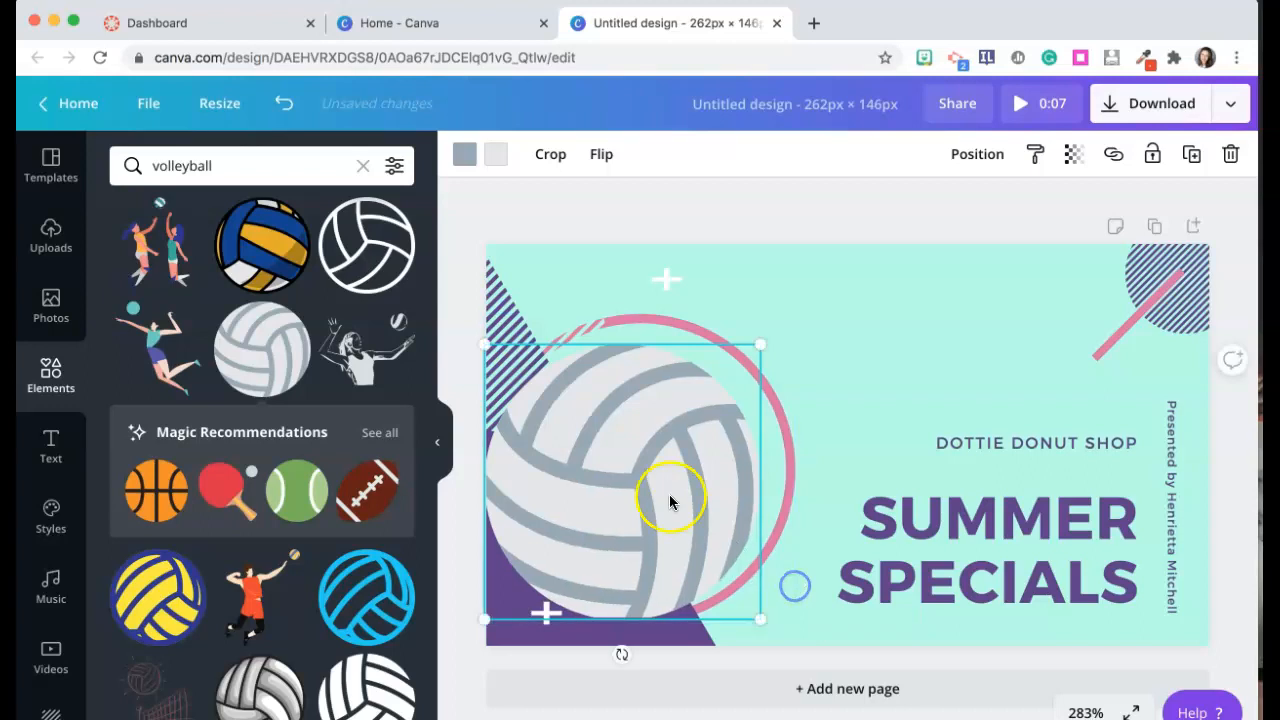
Replace the SUMMER SPECIALS heading with "PHYSICAL EDUCATION" and widen its text box so each word fits on one line.
{"action": "left_click", "coordinate": [906, 511]}
{"action": "left_click", "coordinate": [925, 510]}
{"action": "left_click_drag", "start_coordinate": [857, 506], "coordinate": [1123, 569]}
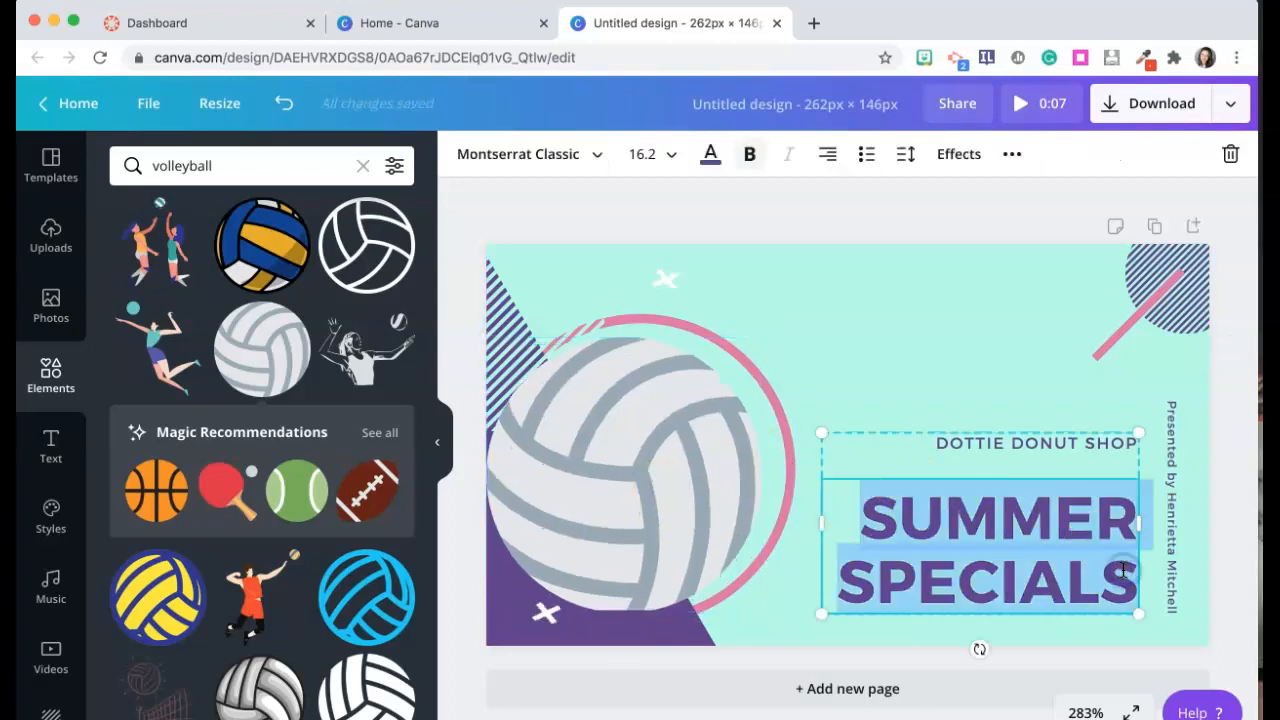
{"action": "type", "text": "PHYSIAL"}
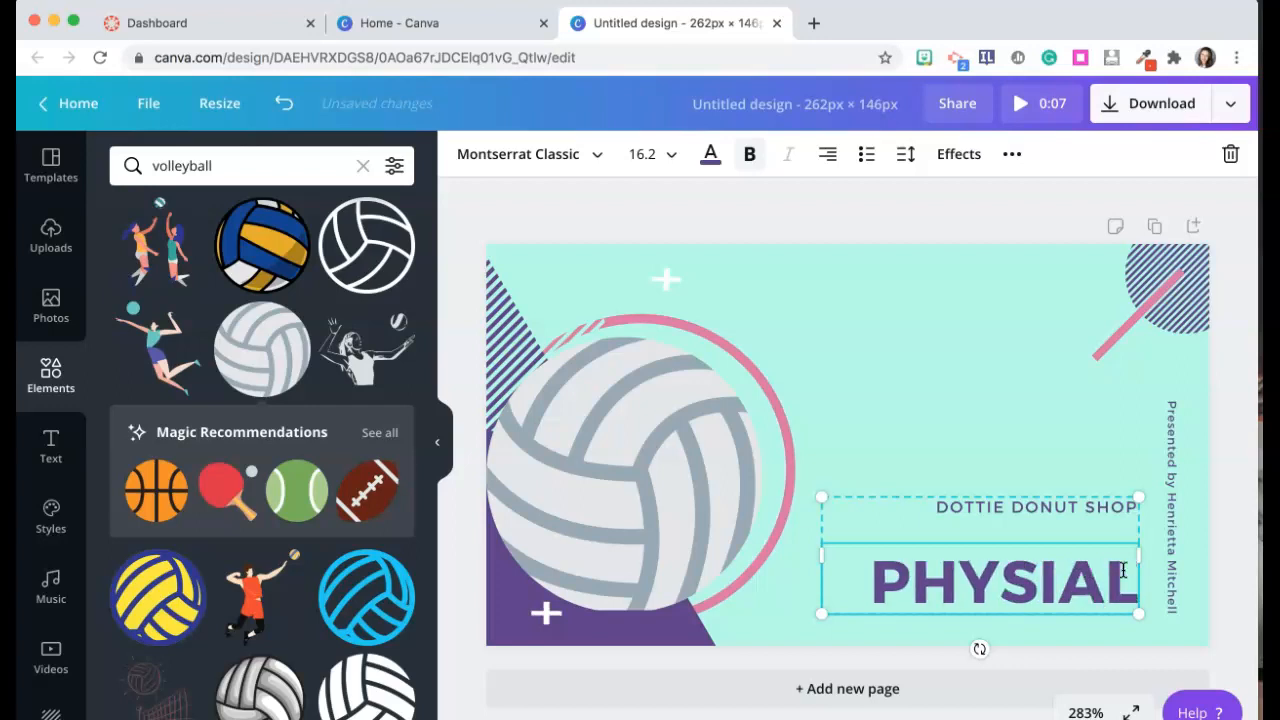
{"action": "key", "text": "BackSpace"}
{"action": "key", "text": "BackSpace"}
{"action": "type", "text": "CAL E"}
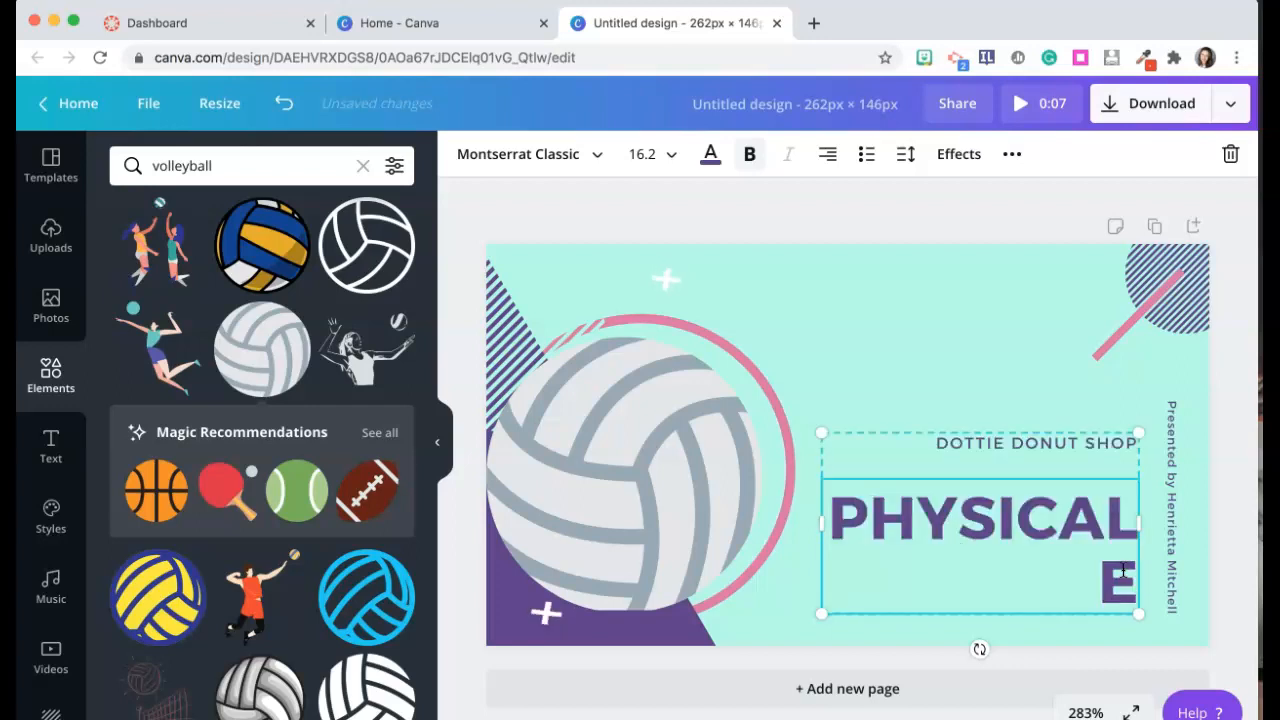
{"action": "type", "text": "DUCATION"}
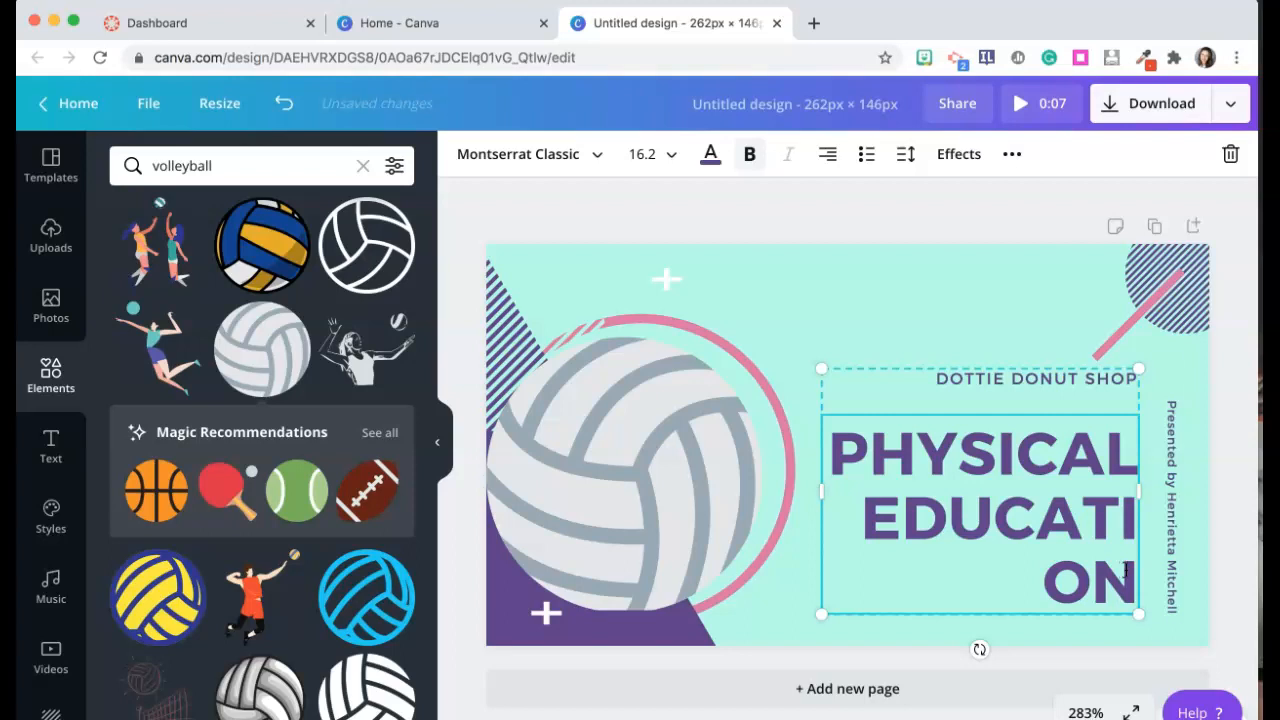
{"action": "left_click_drag", "start_coordinate": [1139, 492], "coordinate": [1160, 495]}
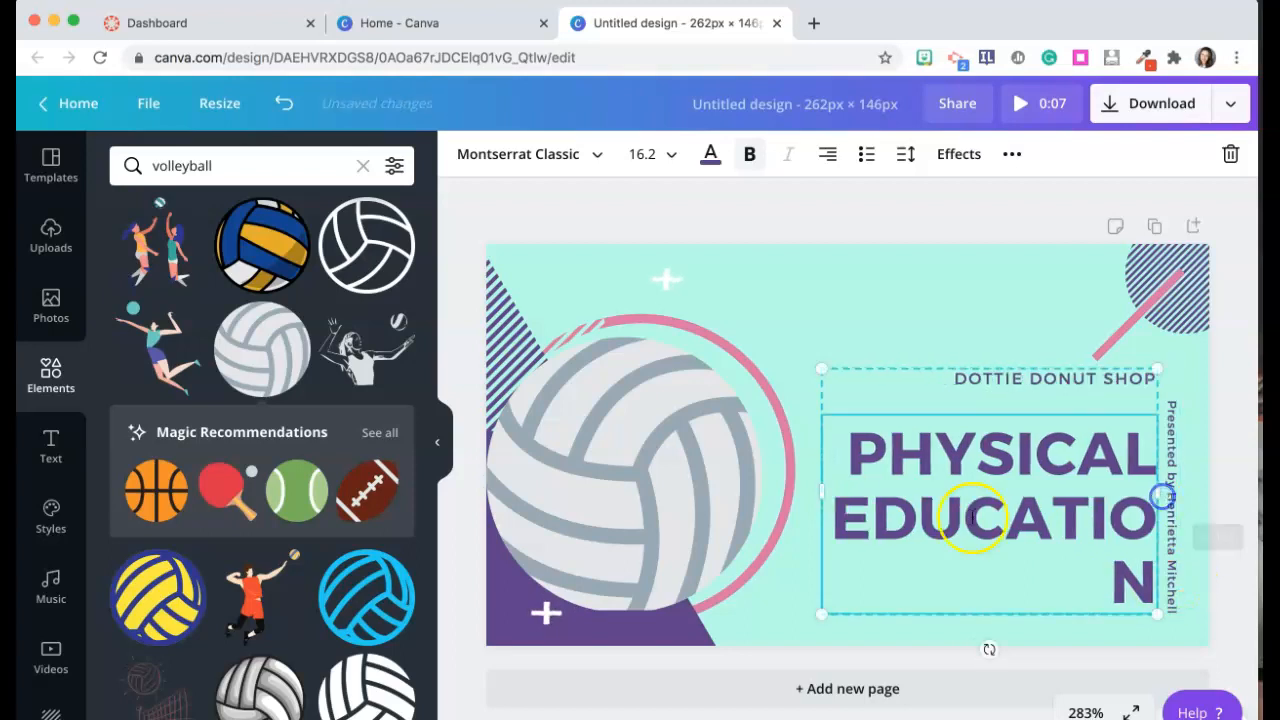
{"action": "left_click_drag", "start_coordinate": [822, 492], "coordinate": [771, 497]}
Remove the DOTTIE DONUT SHOP subtitle and the vertical "Presented by" text from the design.
{"action": "left_click", "coordinate": [1029, 453]}
{"action": "double_click", "coordinate": [1031, 442]}
{"action": "key", "text": "BackSpace"}
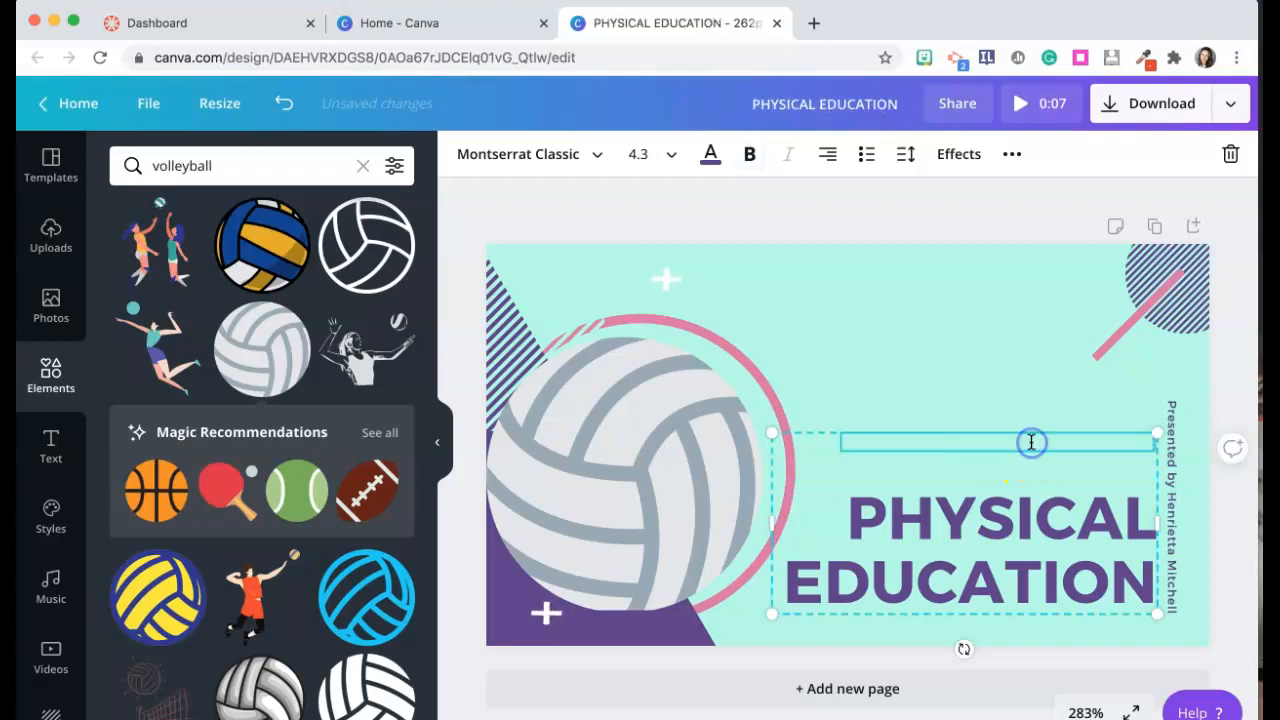
{"action": "left_click", "coordinate": [1176, 402]}
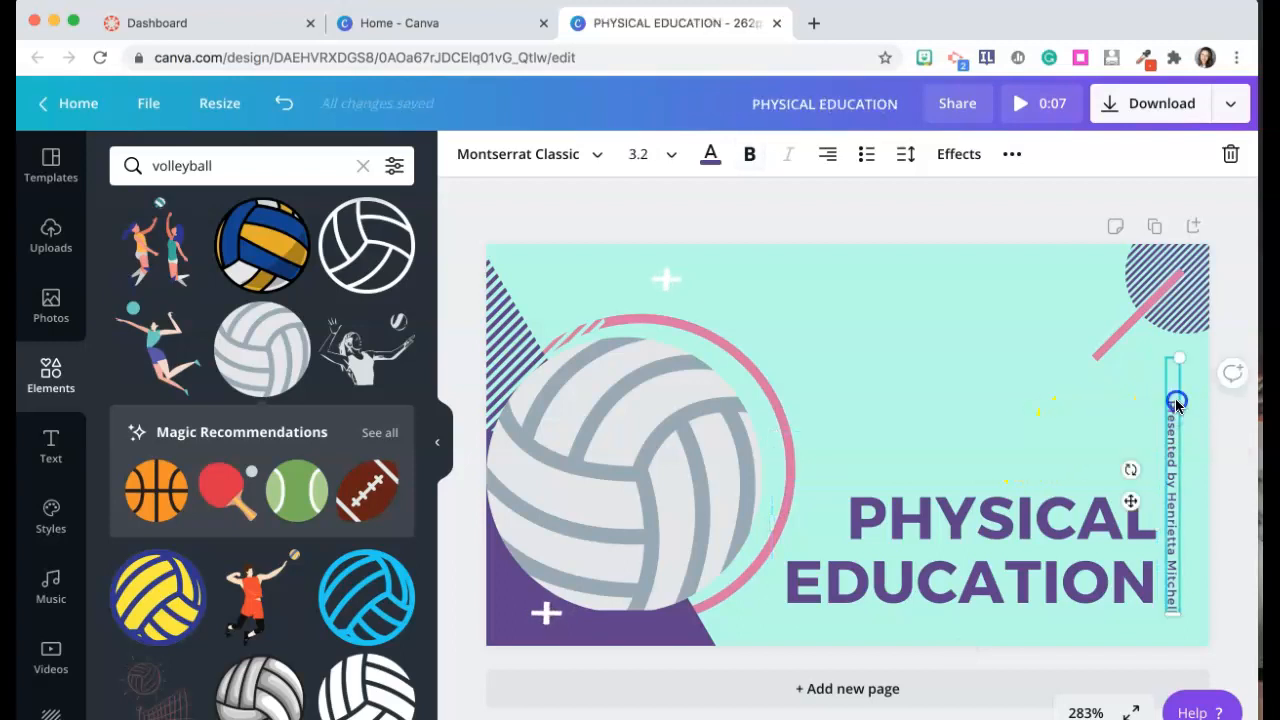
{"action": "key", "text": "Delete"}
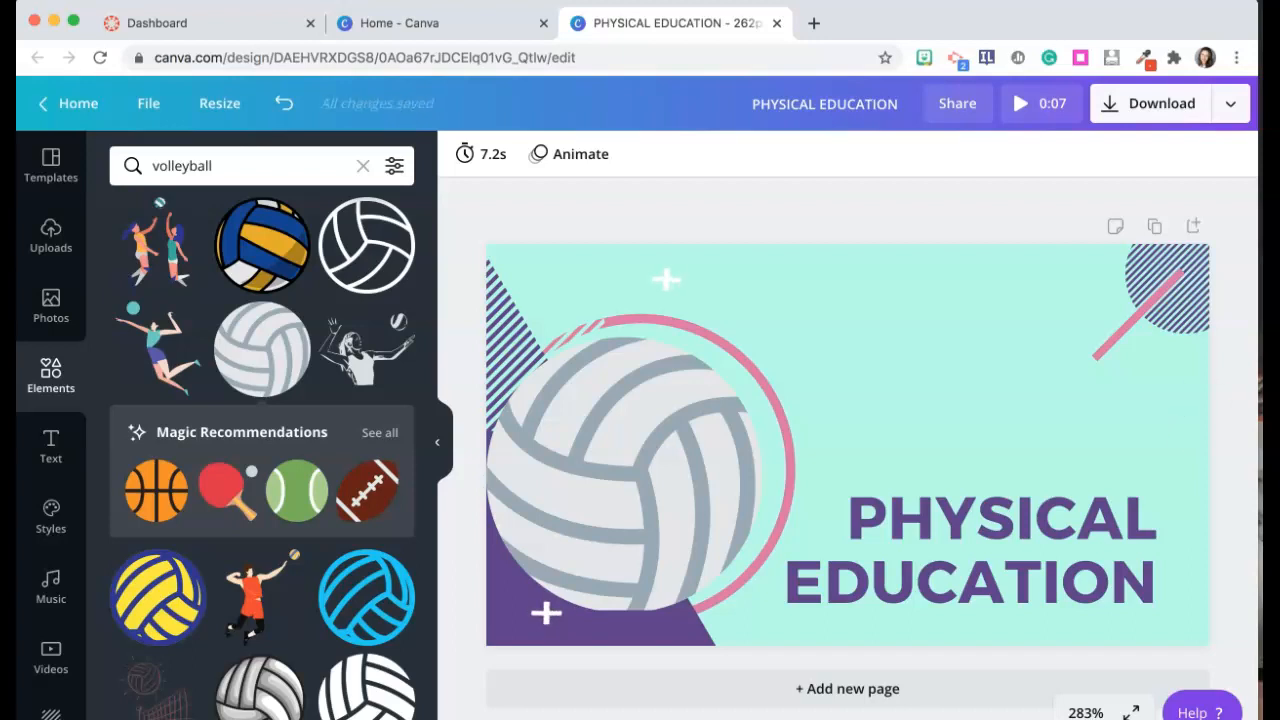
Download the finished design as a PNG image.
{"action": "left_click", "coordinate": [1163, 104]}
{"action": "left_click", "coordinate": [1225, 104]}
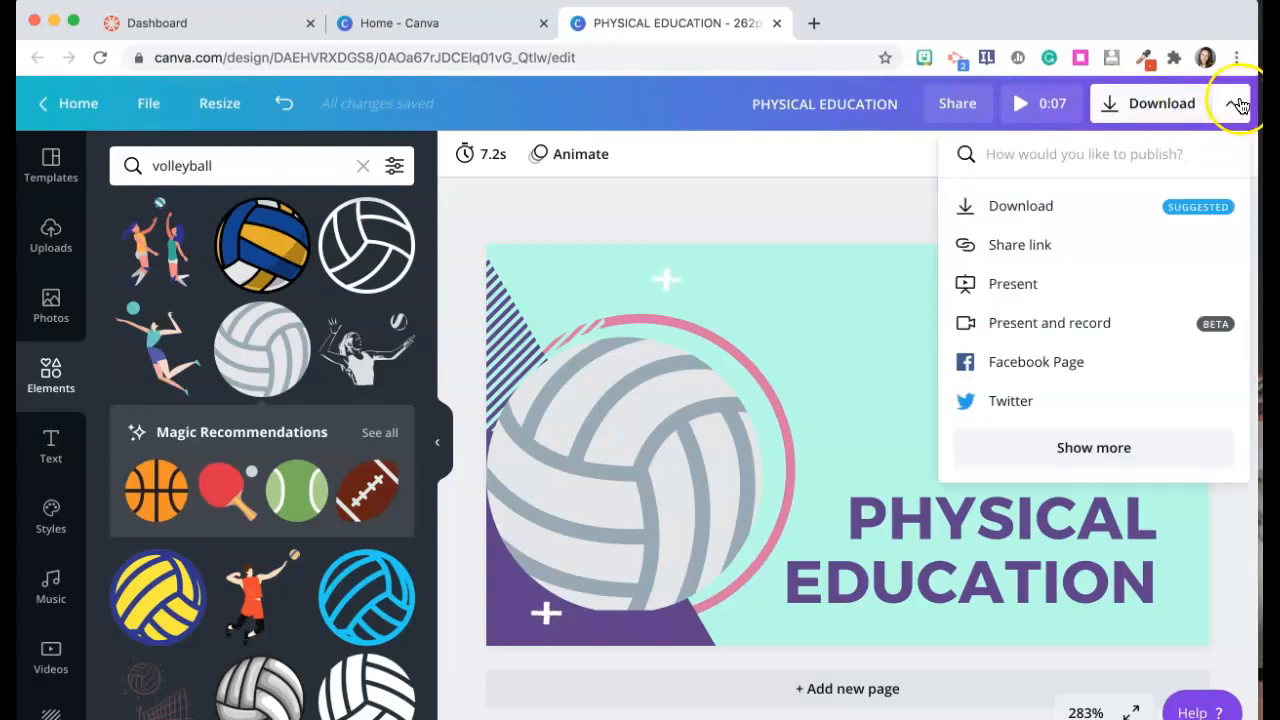
{"action": "left_click", "coordinate": [1050, 207]}
{"action": "left_click", "coordinate": [1050, 243]}
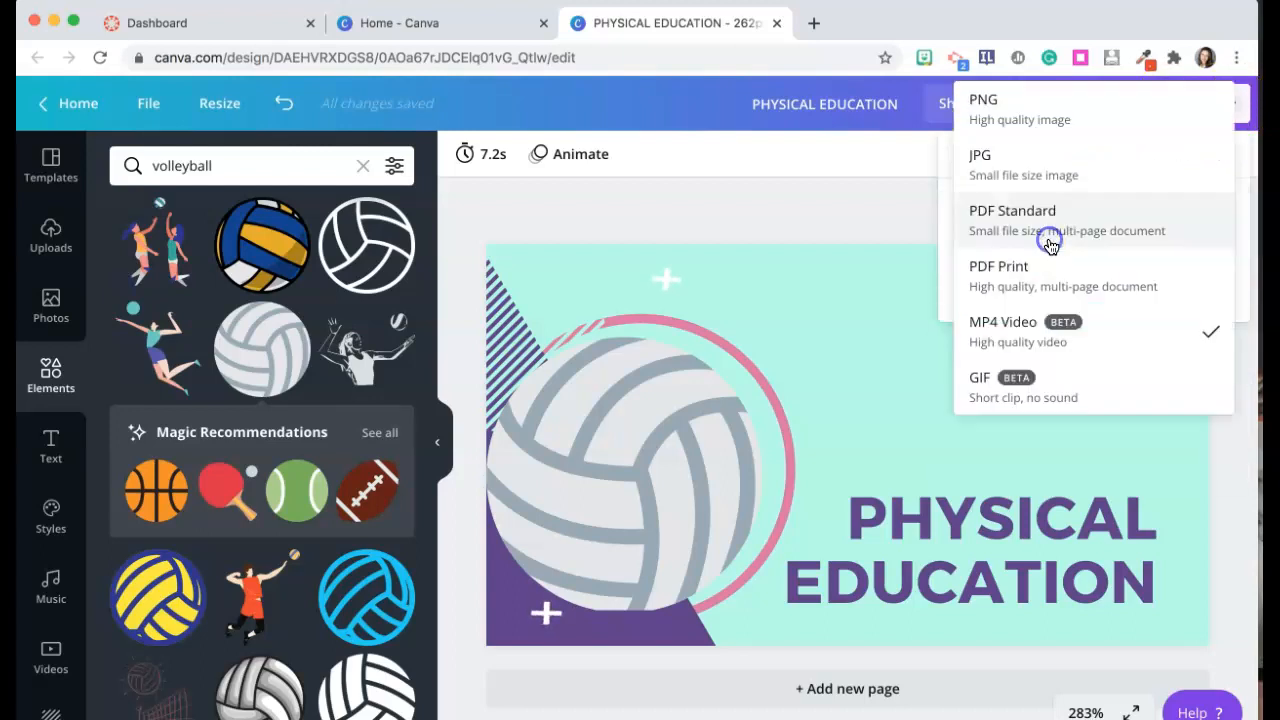
{"action": "left_click", "coordinate": [1037, 105]}
{"action": "left_click", "coordinate": [1062, 436]}
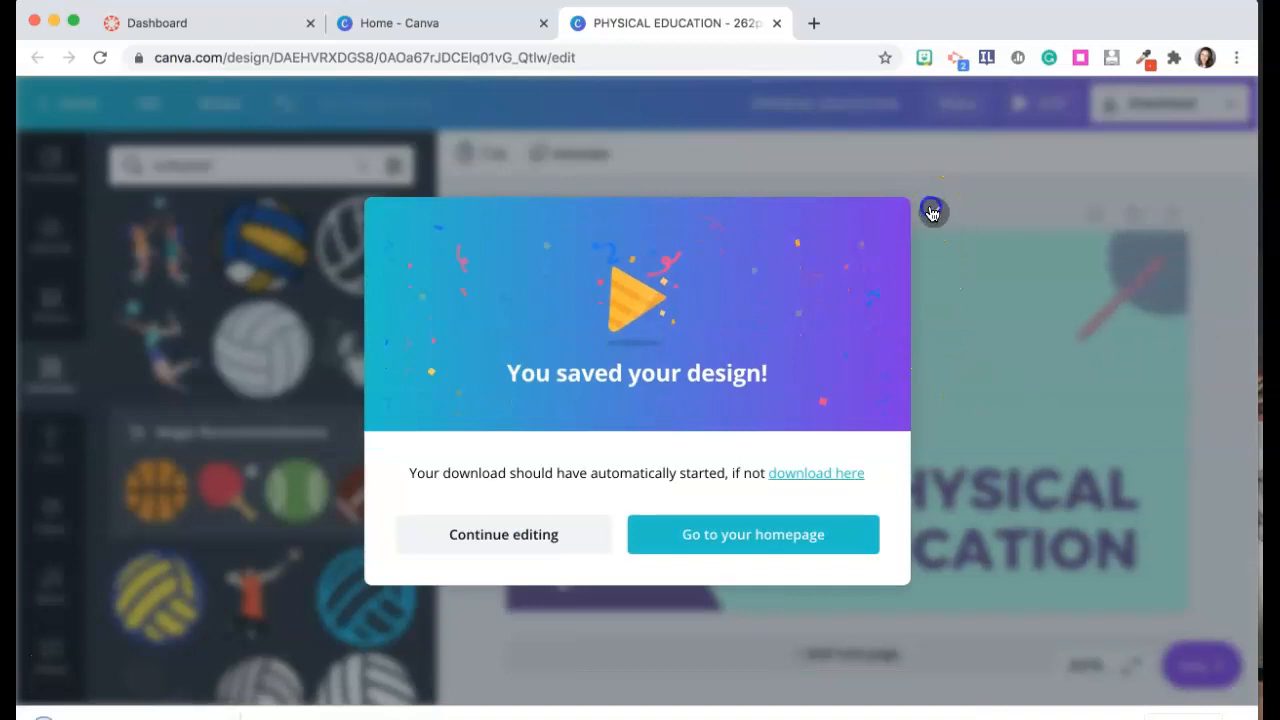
Dismiss the download confirmation and delete the heading, the corner decorations, the mint background and the volleyball from the design.
{"action": "left_click", "coordinate": [932, 213]}
{"action": "left_click_drag", "start_coordinate": [769, 194], "coordinate": [1180, 610]}
{"action": "key", "text": "Delete"}
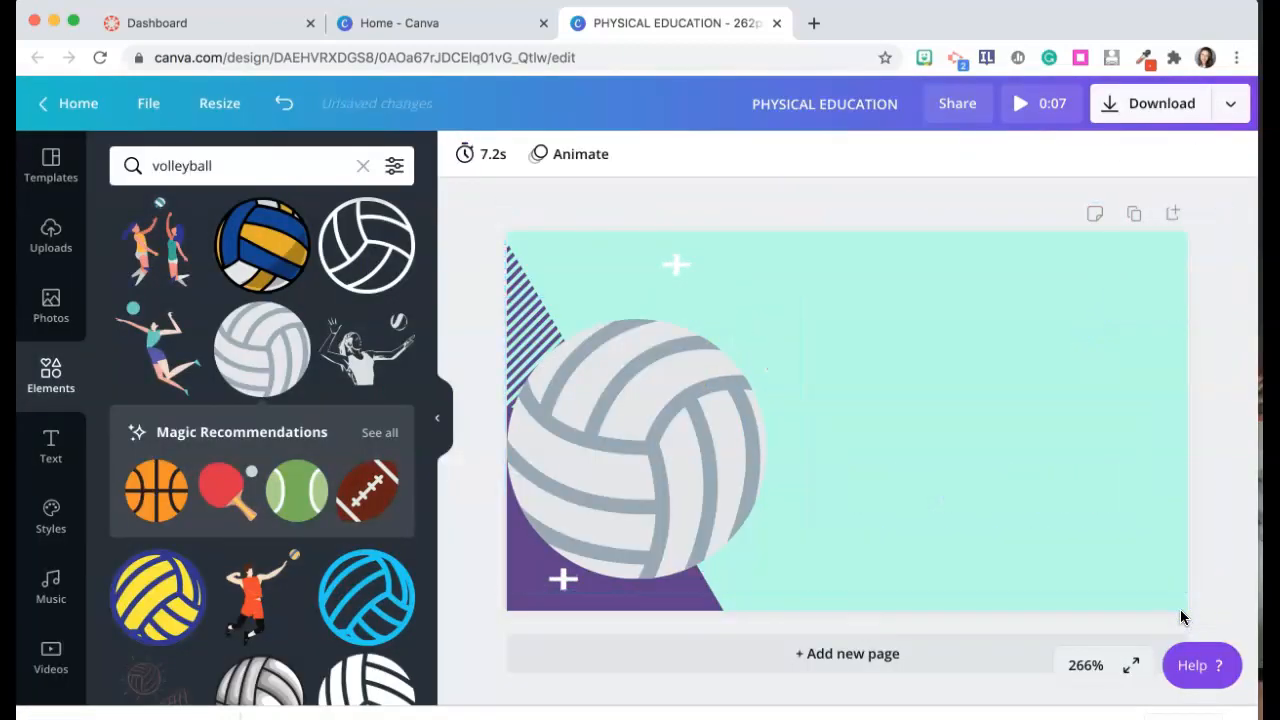
{"action": "left_click", "coordinate": [736, 381]}
{"action": "left_click", "coordinate": [914, 392]}
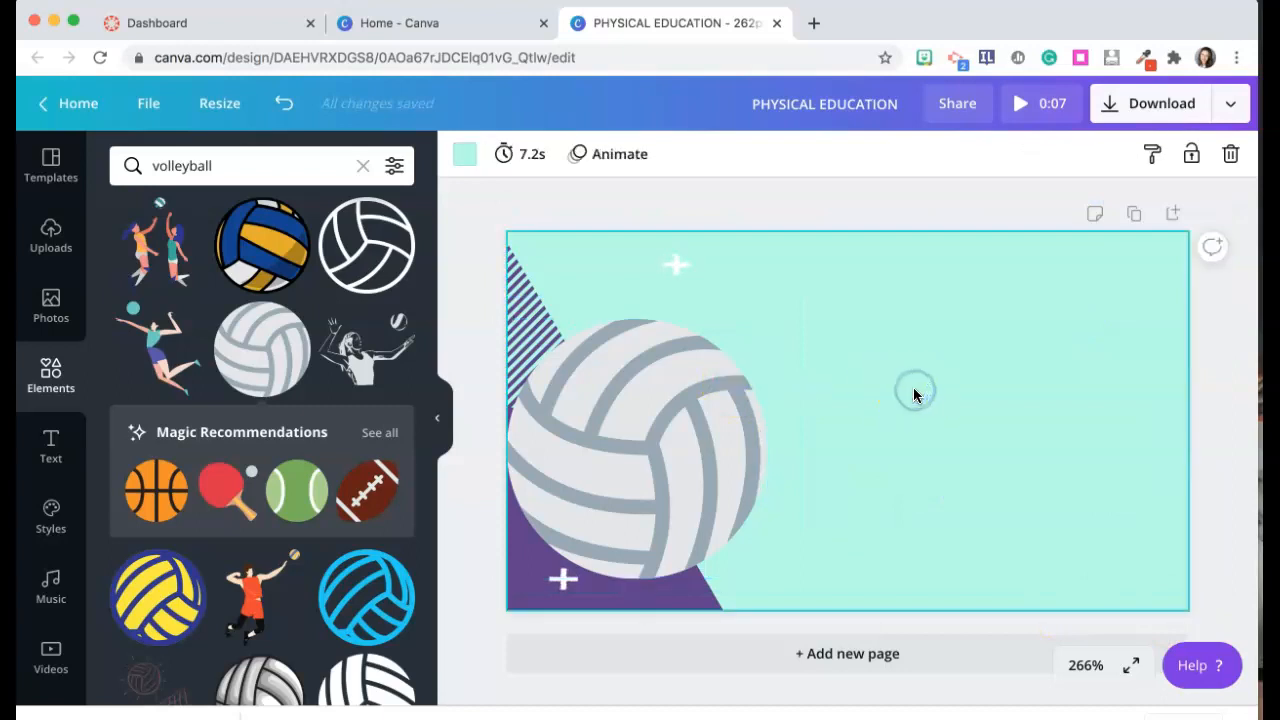
{"action": "key", "text": "Delete"}
{"action": "left_click", "coordinate": [701, 418]}
{"action": "key", "text": "Delete"}
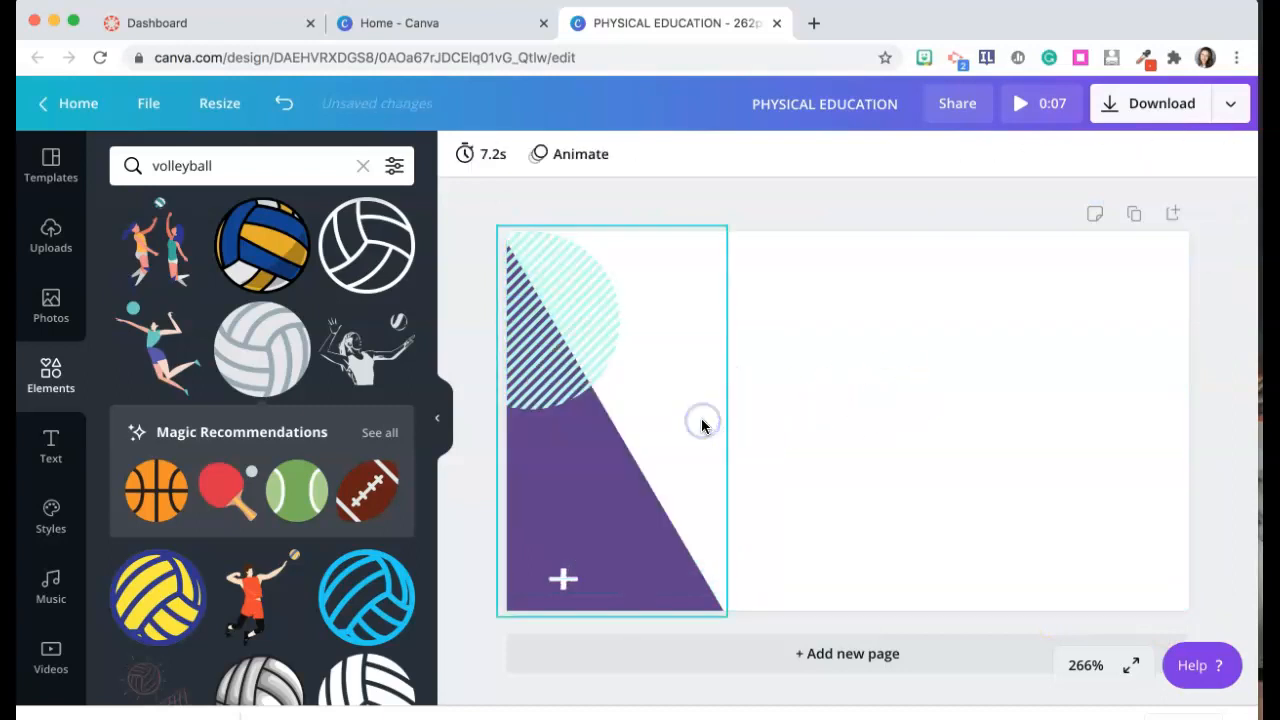
{"action": "left_click", "coordinate": [891, 448]}
Insert the grey volleyball graphic again, enlarge it and place it over the slanted edge of the purple triangle.
{"action": "left_click", "coordinate": [278, 352]}
{"action": "left_click_drag", "start_coordinate": [870, 410], "coordinate": [681, 463]}
{"action": "left_click_drag", "start_coordinate": [737, 406], "coordinate": [774, 372]}
{"action": "left_click_drag", "start_coordinate": [681, 462], "coordinate": [645, 469]}
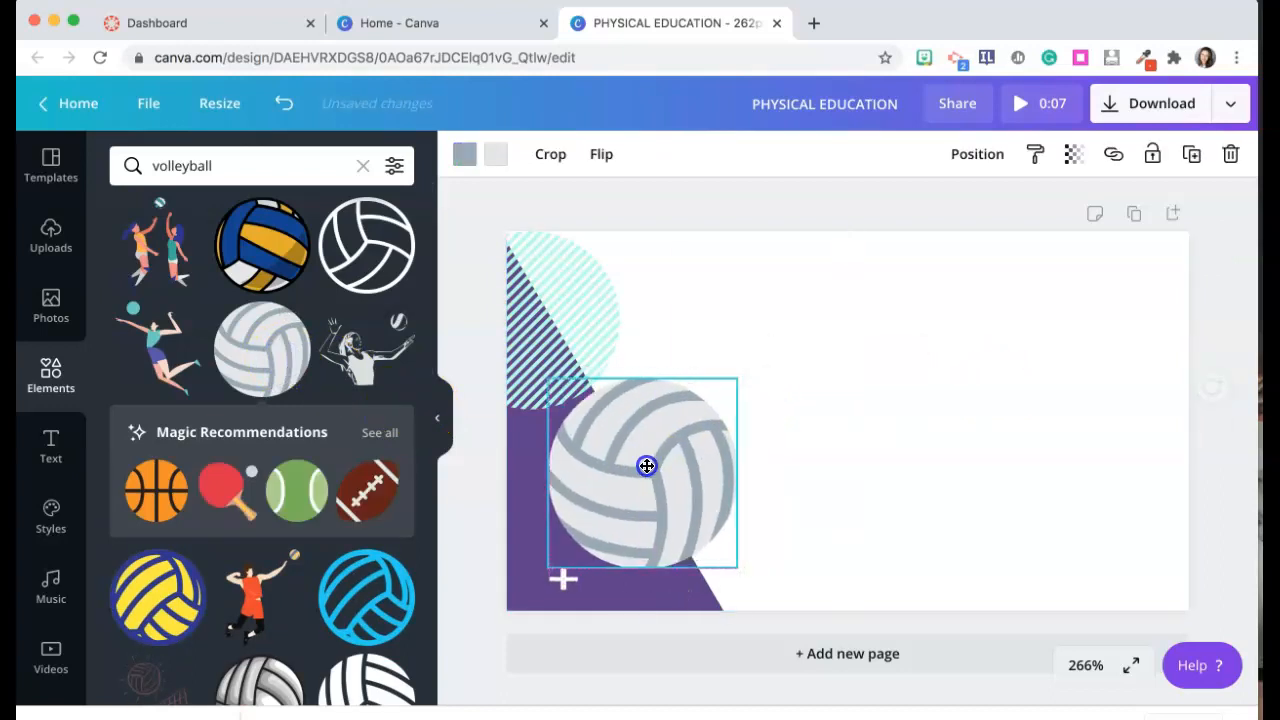
Add a subheading reading "PHYSICAL EDUCATION" on two lines and enlarge the text to about size 16.7.
{"action": "left_click", "coordinate": [45, 462]}
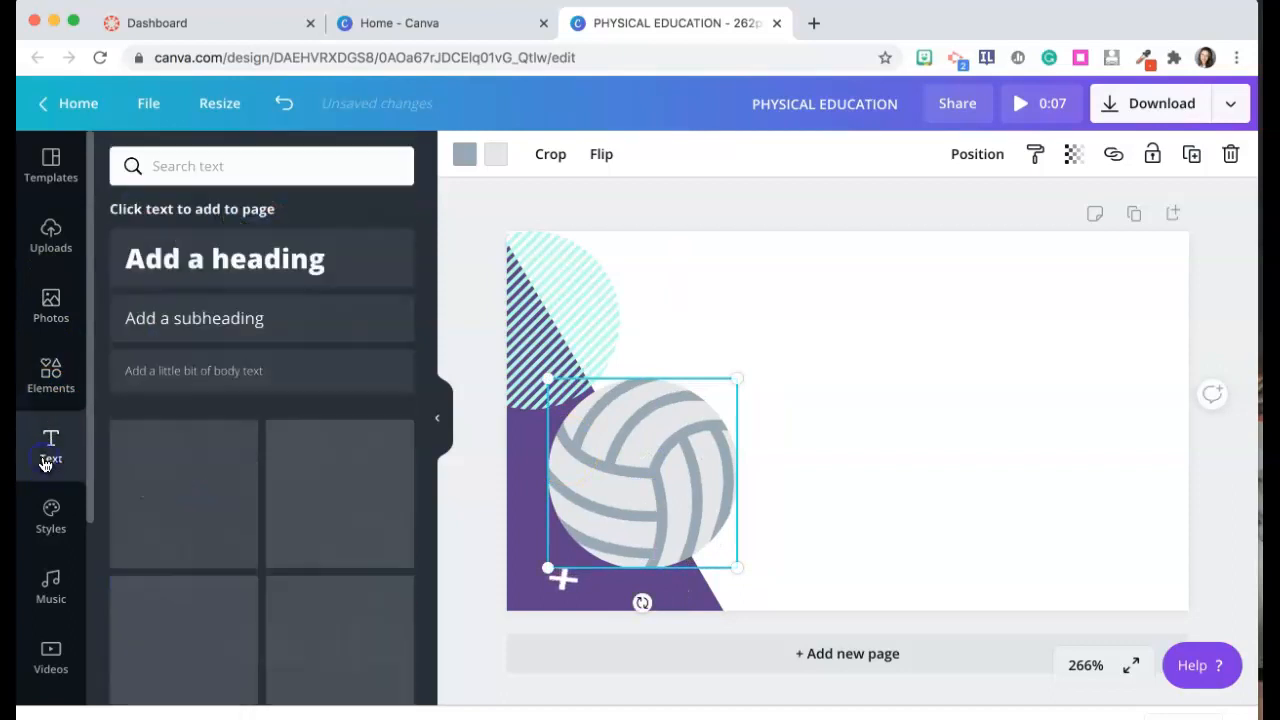
{"action": "left_click", "coordinate": [190, 331]}
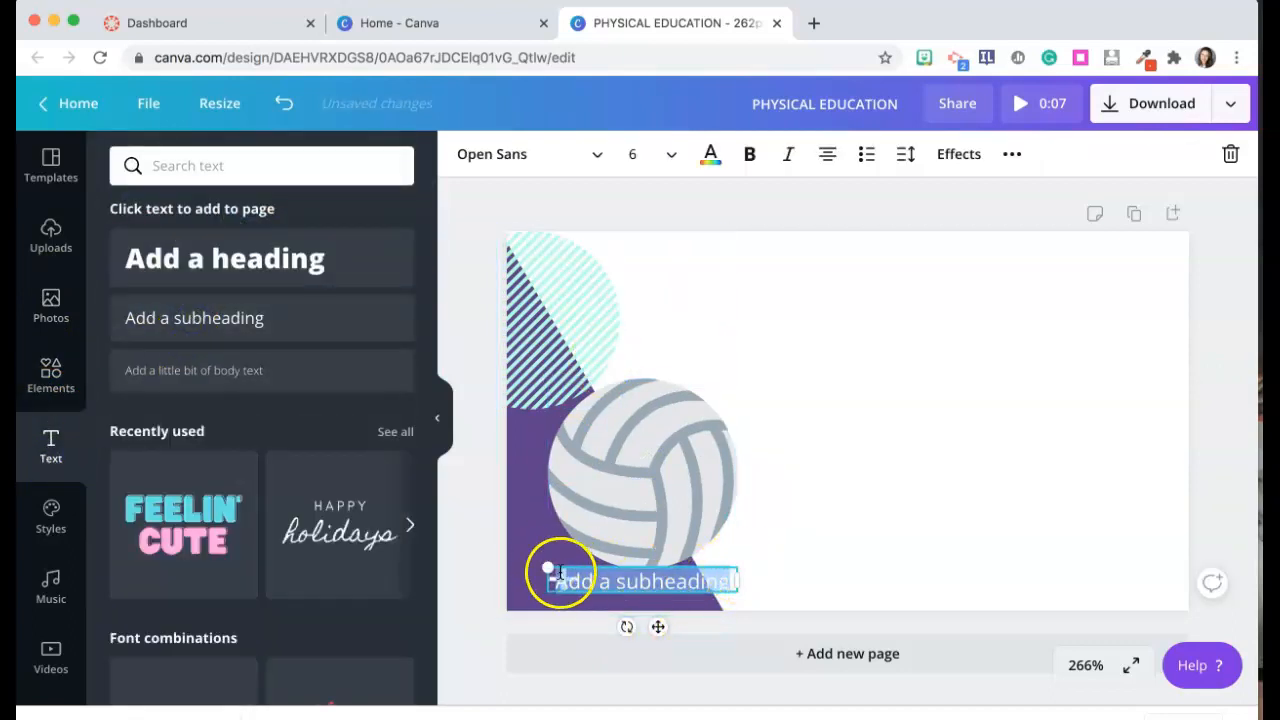
{"action": "type", "text": "PHYSICA"}
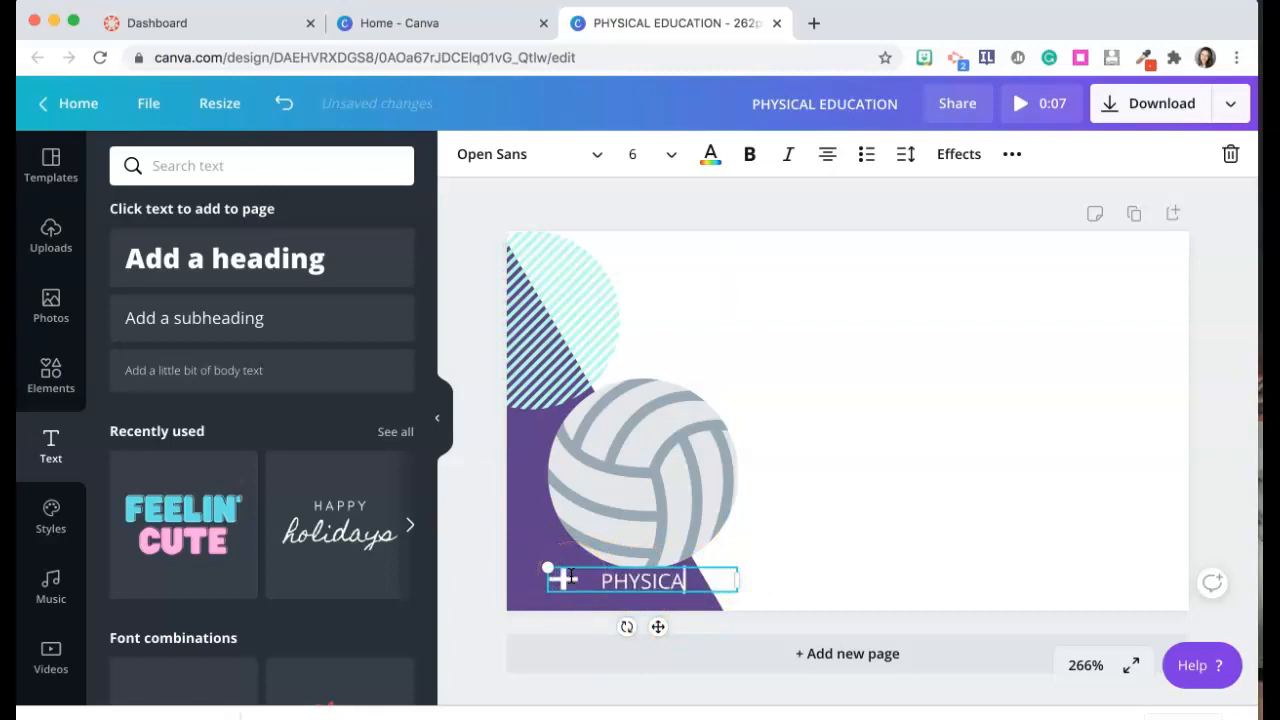
{"action": "type", "text": "L"}
{"action": "key", "text": "Return"}
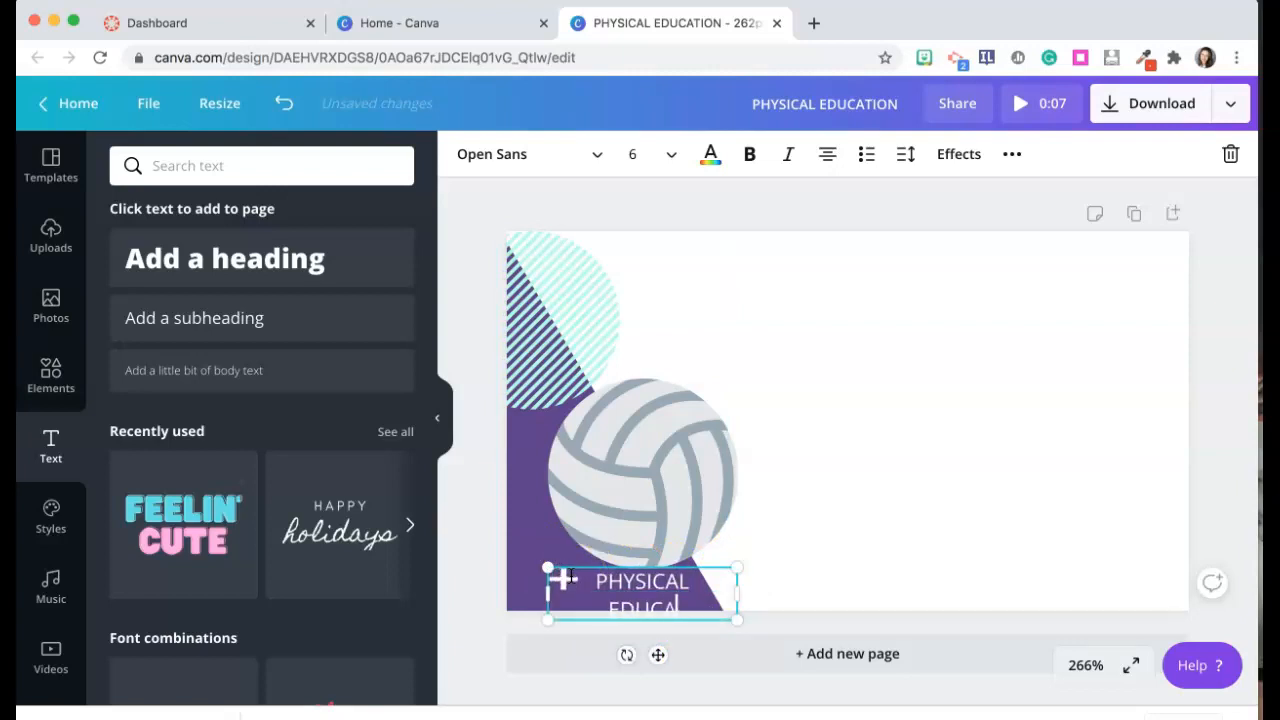
{"action": "left_click_drag", "start_coordinate": [736, 569], "coordinate": [906, 312]}
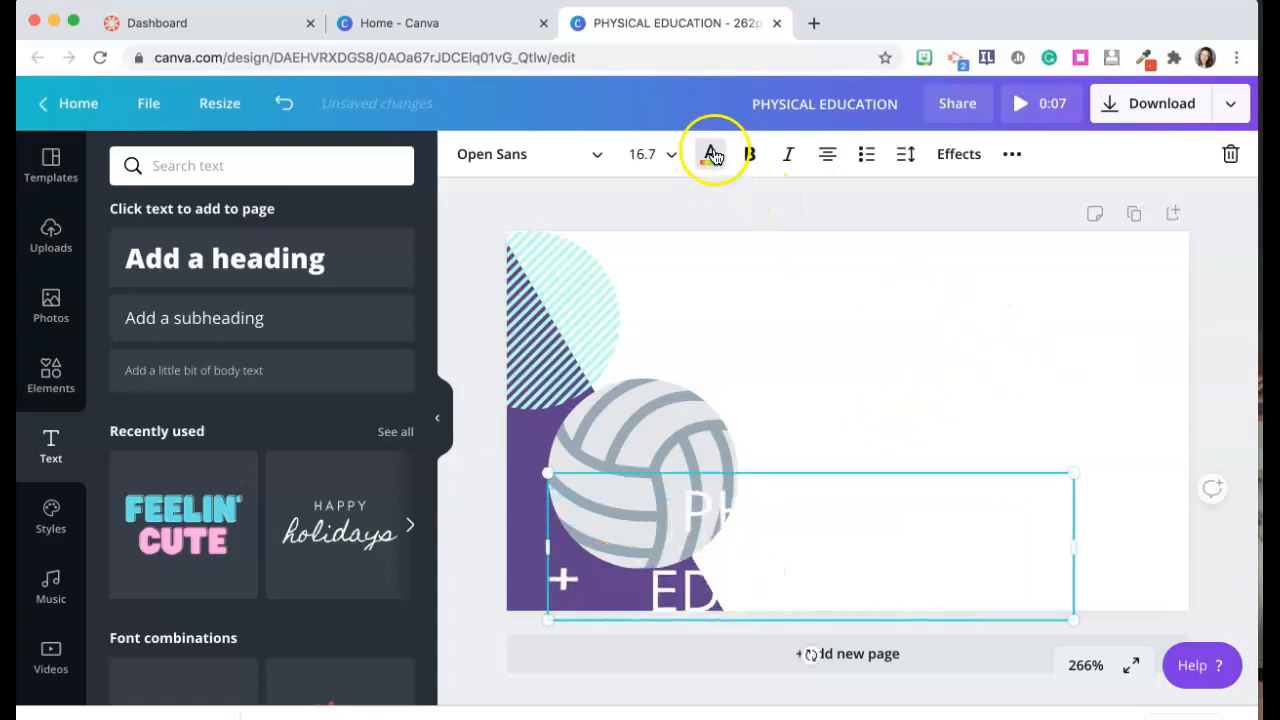
Color the PHYSICAL EDUCATION text near-black and set the word EDUCATION in the Anton font.
{"action": "left_click", "coordinate": [710, 155]}
{"action": "left_click", "coordinate": [130, 552]}
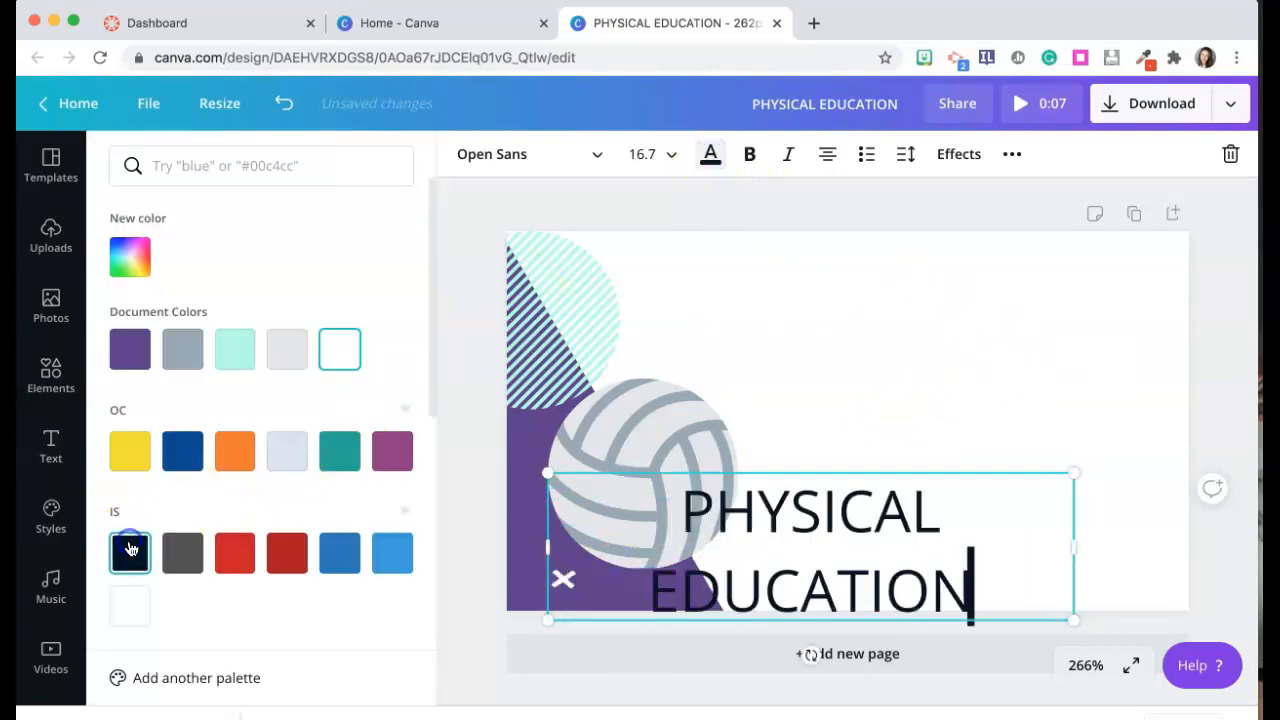
{"action": "left_click", "coordinate": [569, 164]}
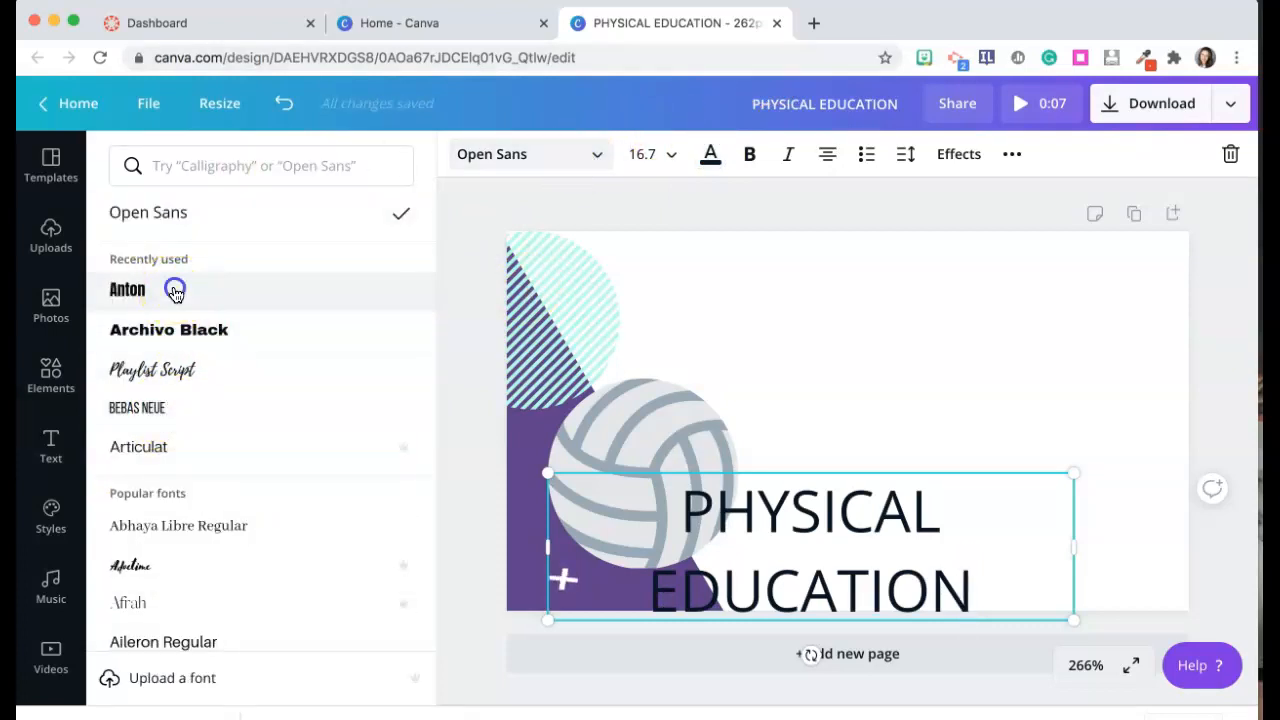
{"action": "left_click", "coordinate": [171, 289]}
Enlarge the PHYSICAL EDUCATION text to about size 19.1 and right-align both lines.
{"action": "left_click_drag", "start_coordinate": [1074, 469], "coordinate": [1131, 370]}
{"action": "left_click", "coordinate": [823, 154]}
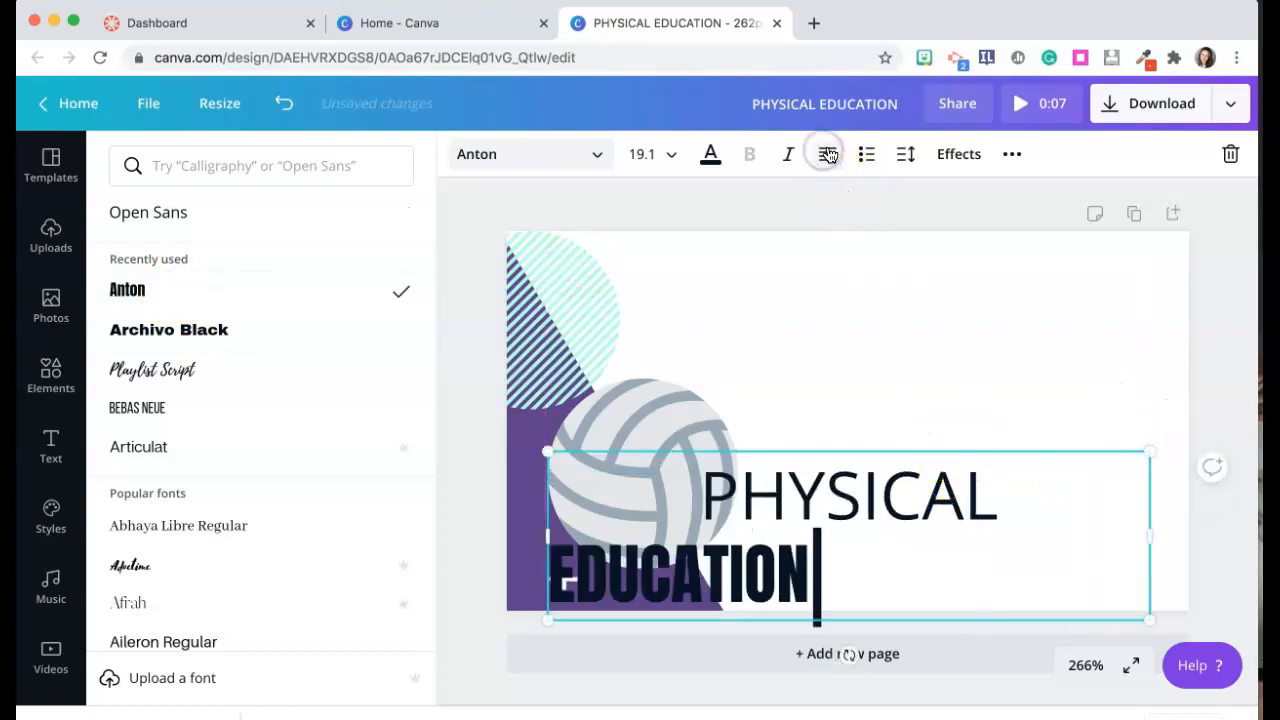
{"action": "left_click", "coordinate": [827, 153]}
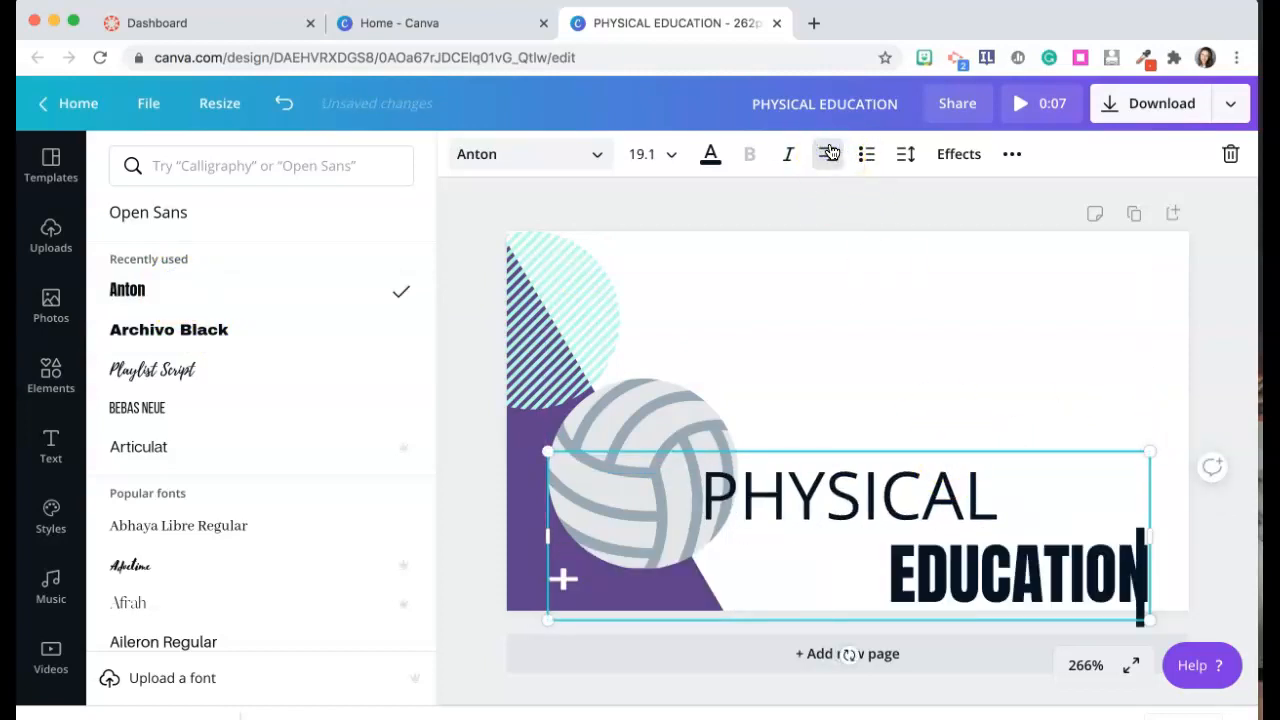
{"action": "left_click_drag", "start_coordinate": [700, 490], "coordinate": [1158, 543]}
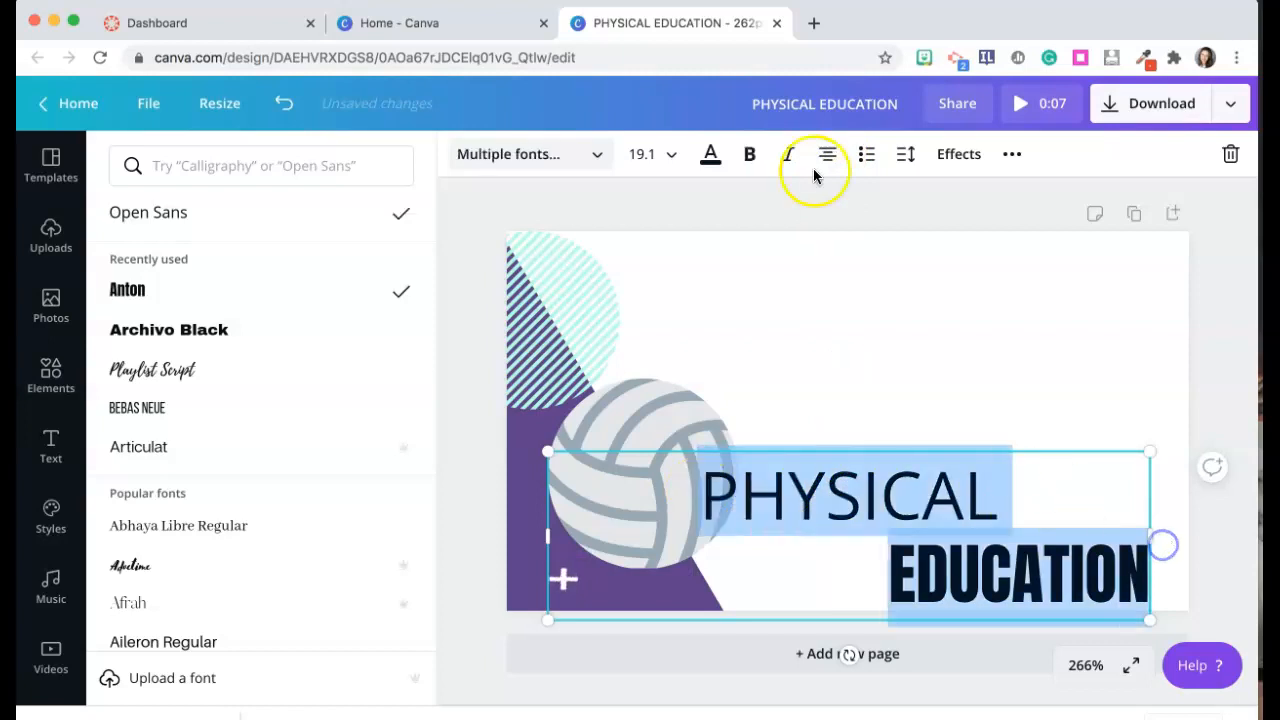
{"action": "left_click", "coordinate": [828, 156]}
{"action": "left_click", "coordinate": [831, 158]}
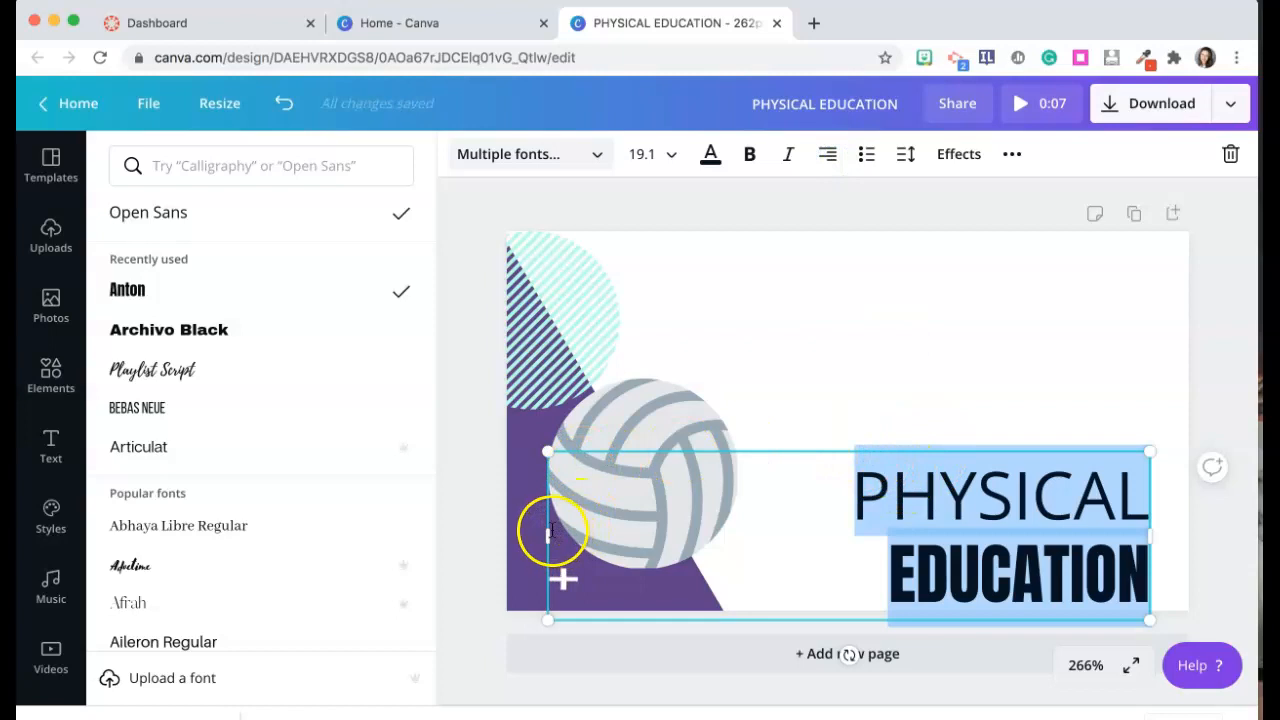
Narrow the PHYSICAL EDUCATION text box, enlarge the text to about size 28.8 and center it vertically beside the volleyball.
{"action": "left_click_drag", "start_coordinate": [545, 536], "coordinate": [809, 520]}
{"action": "left_click_drag", "start_coordinate": [811, 449], "coordinate": [660, 330]}
{"action": "left_click_drag", "start_coordinate": [784, 365], "coordinate": [773, 297]}
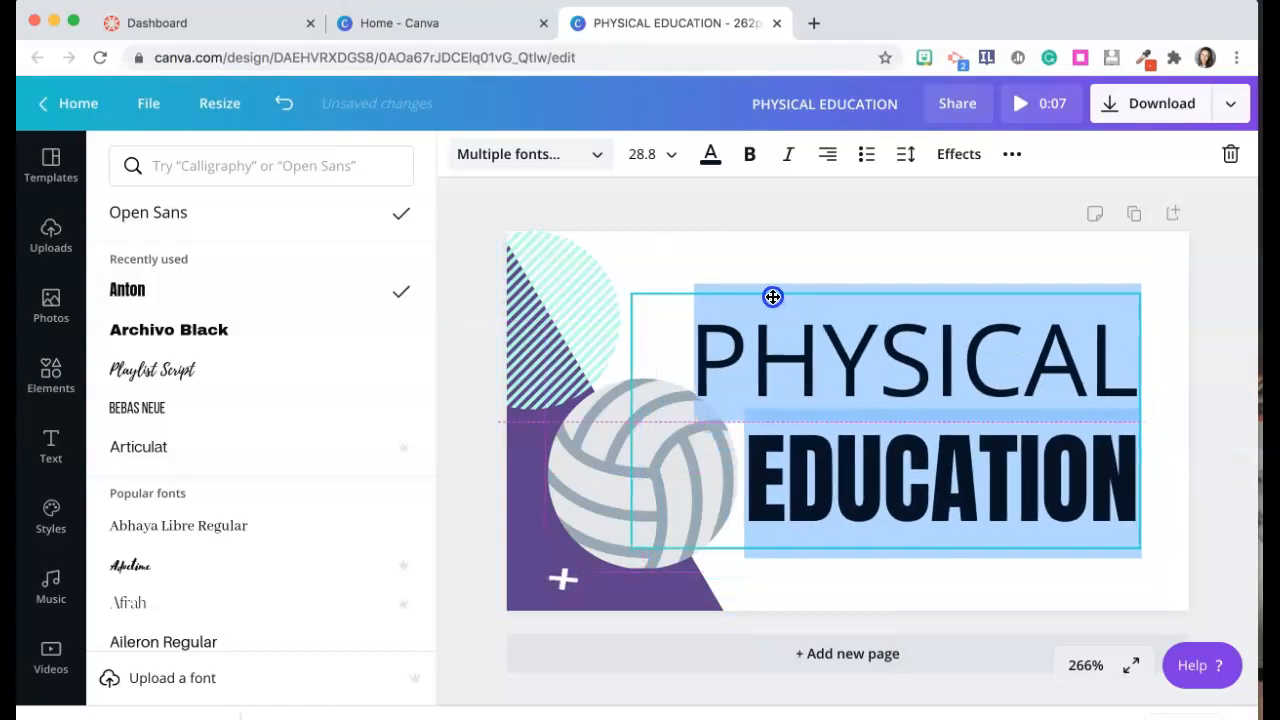
{"action": "left_click", "coordinate": [786, 591]}
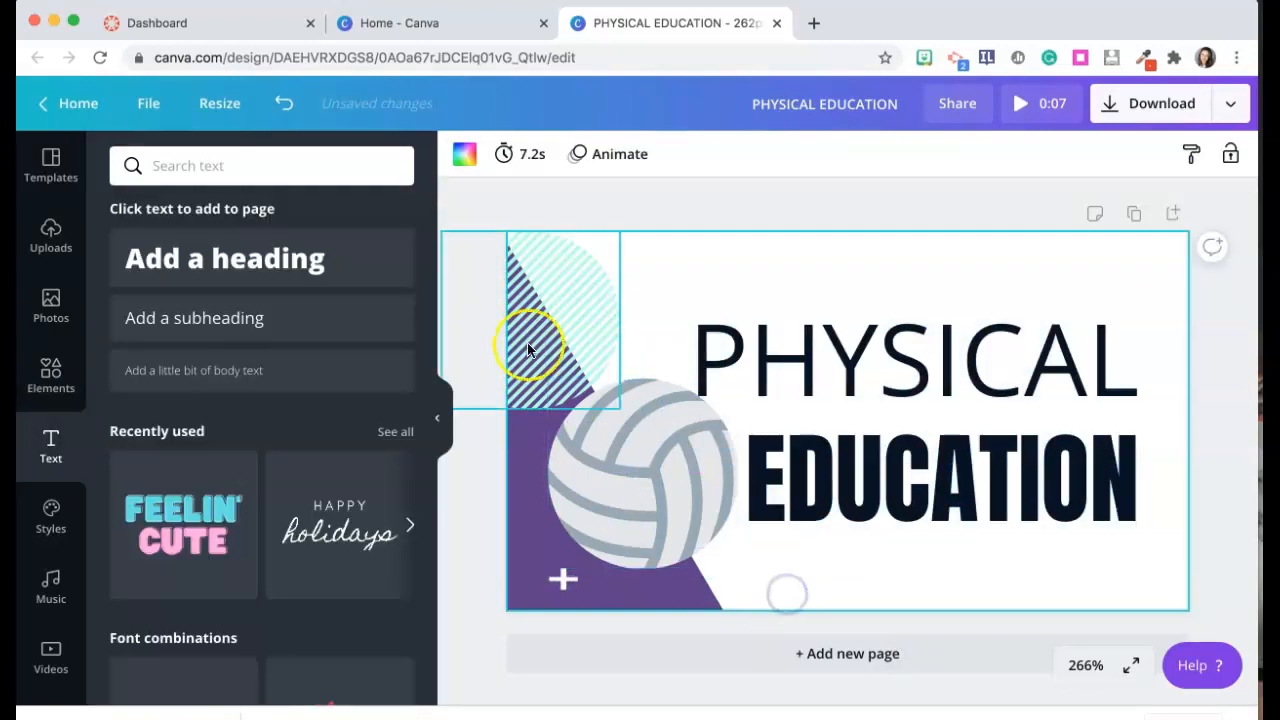
Try searching the text library for "baseball bat".
{"action": "left_click", "coordinate": [309, 170]}
{"action": "type", "text": "bat"}
{"action": "key", "text": "BackSpace"}
{"action": "key", "text": "BackSpace"}
{"action": "key", "text": "BackSpace"}
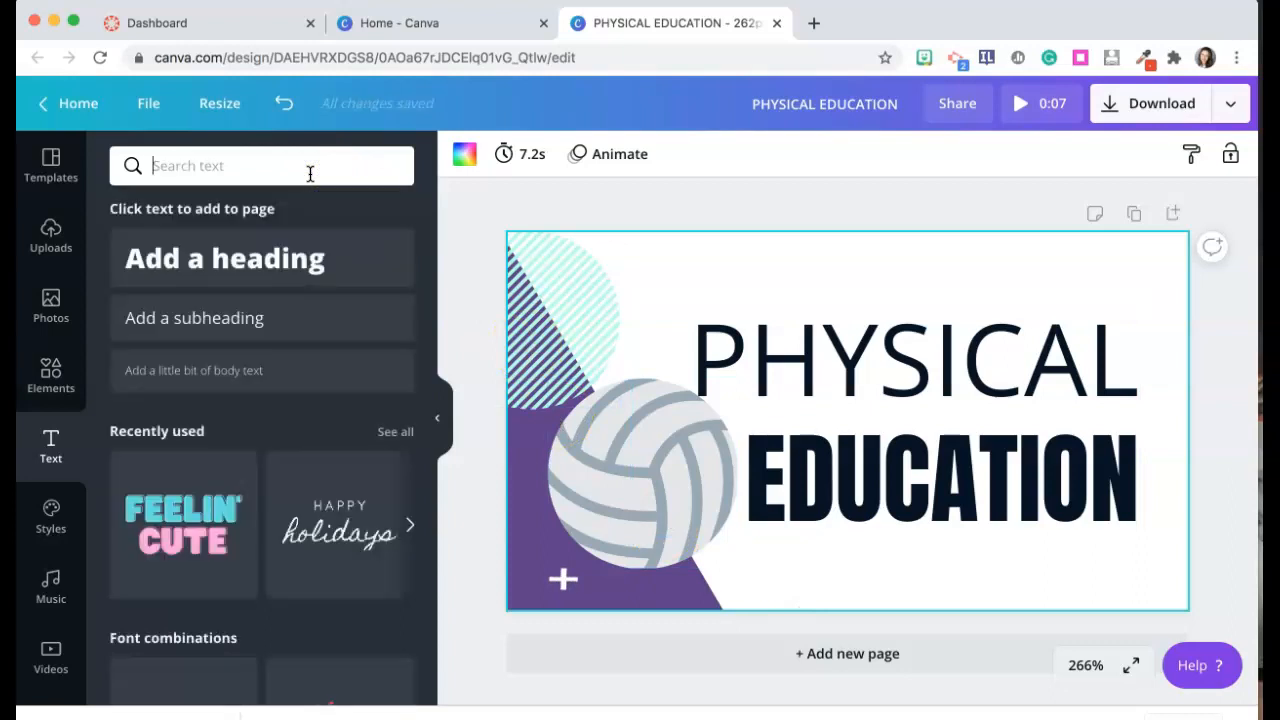
{"action": "type", "text": "baseba"}
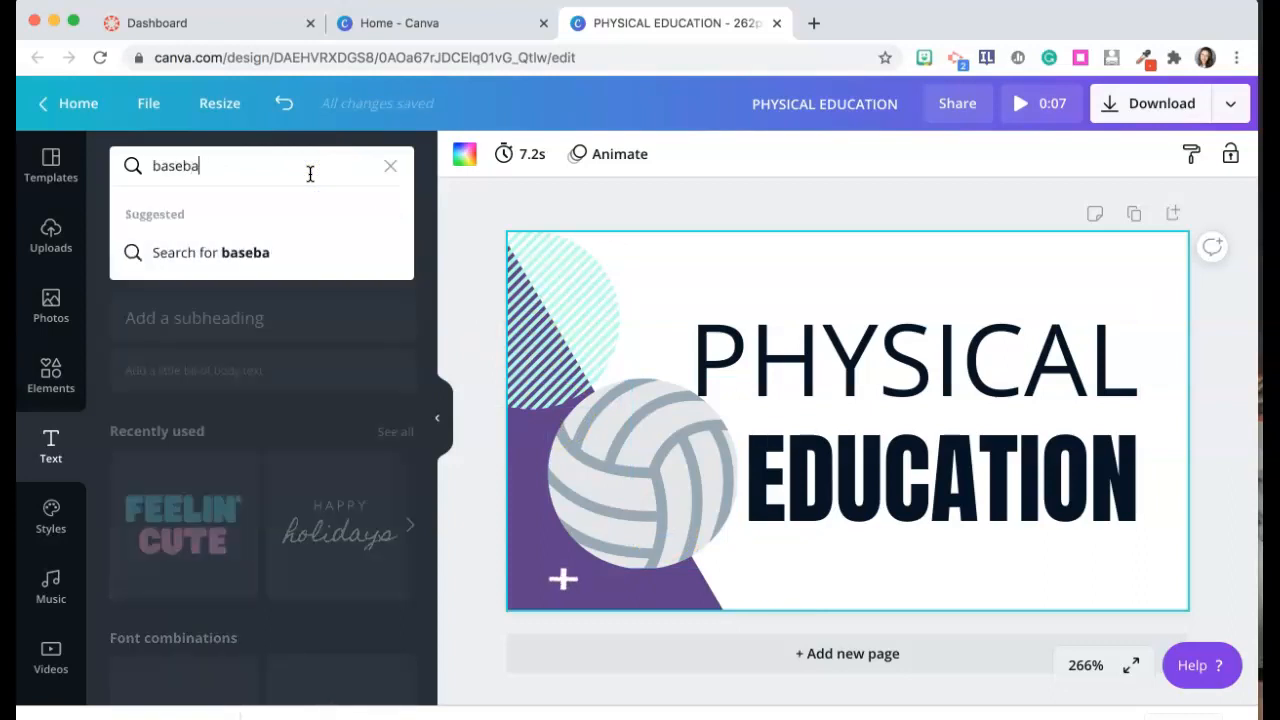
{"action": "type", "text": "ll bat"}
{"action": "key", "text": "Return"}
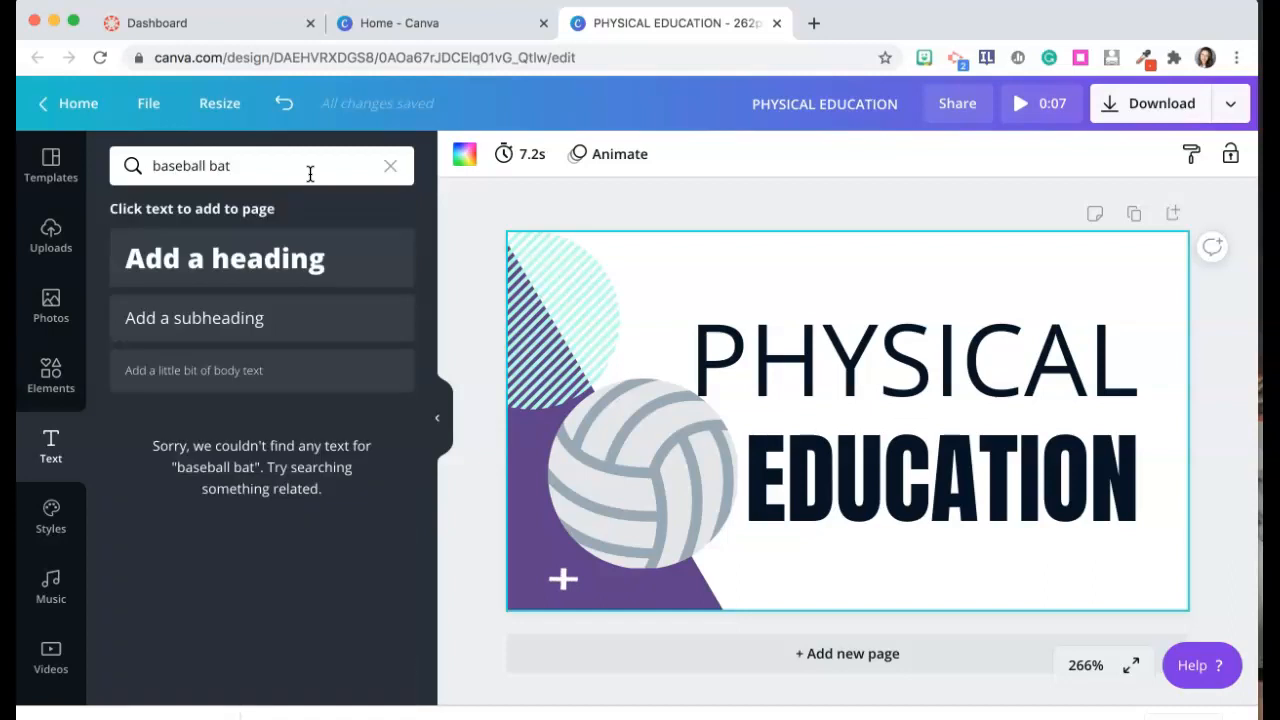
Search the graphic elements for "baseball bat" and insert the grey metal bat into the design.
{"action": "left_click", "coordinate": [50, 376]}
{"action": "left_click", "coordinate": [214, 174]}
{"action": "type", "text": "baseball bat"}
{"action": "key", "text": "Return"}
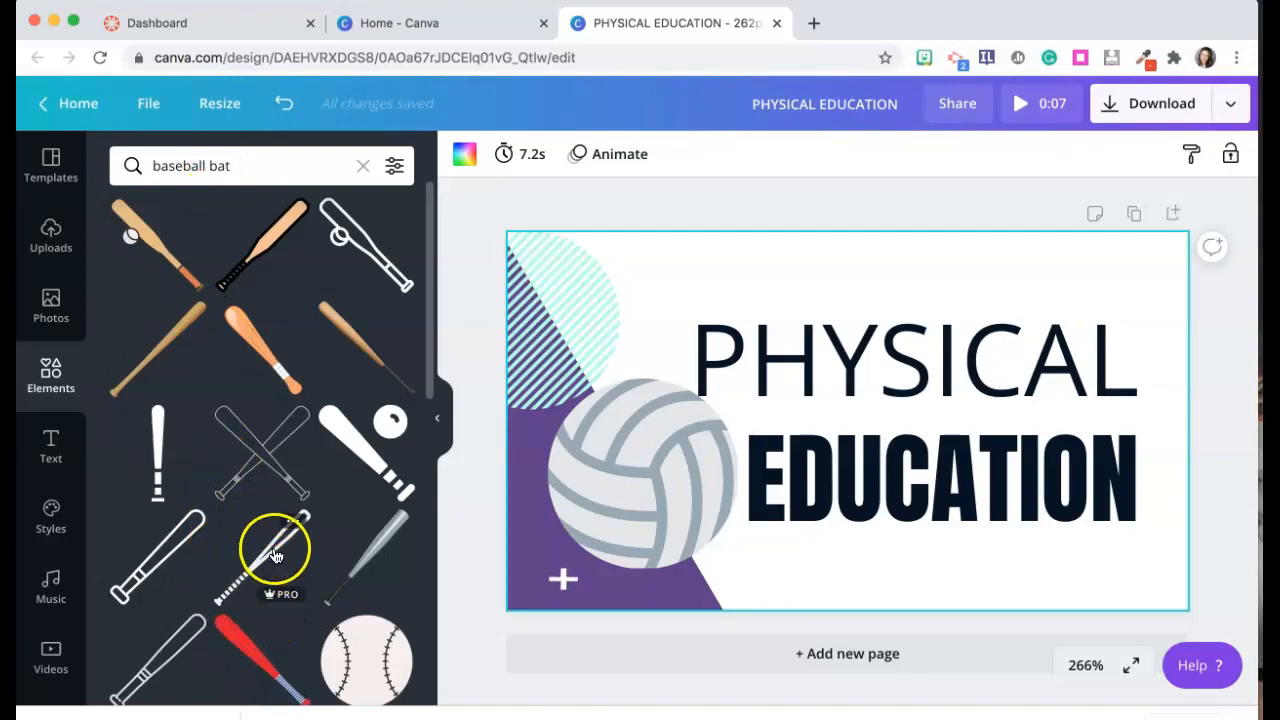
{"action": "left_click", "coordinate": [367, 555]}
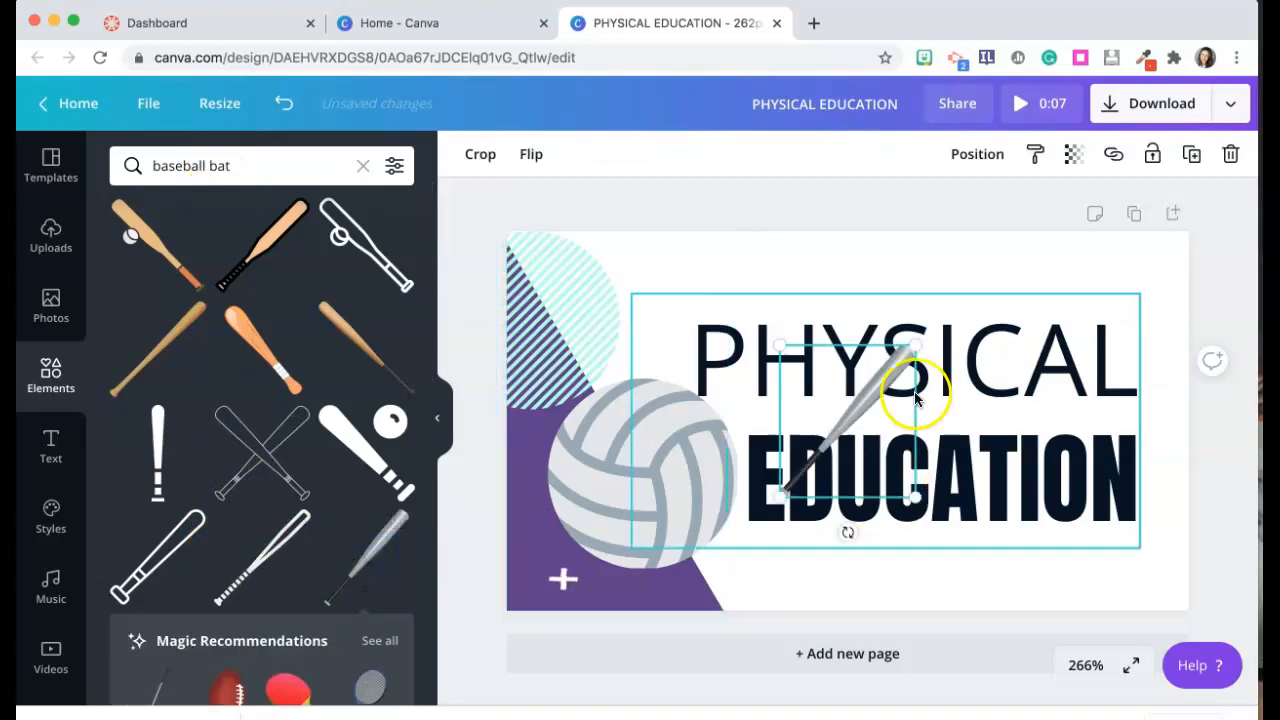
Rotate the bat upright, place it along the design's right edge beside the text and enlarge it.
{"action": "left_click_drag", "start_coordinate": [848, 533], "coordinate": [908, 494]}
{"action": "left_click_drag", "start_coordinate": [850, 319], "coordinate": [1154, 376]}
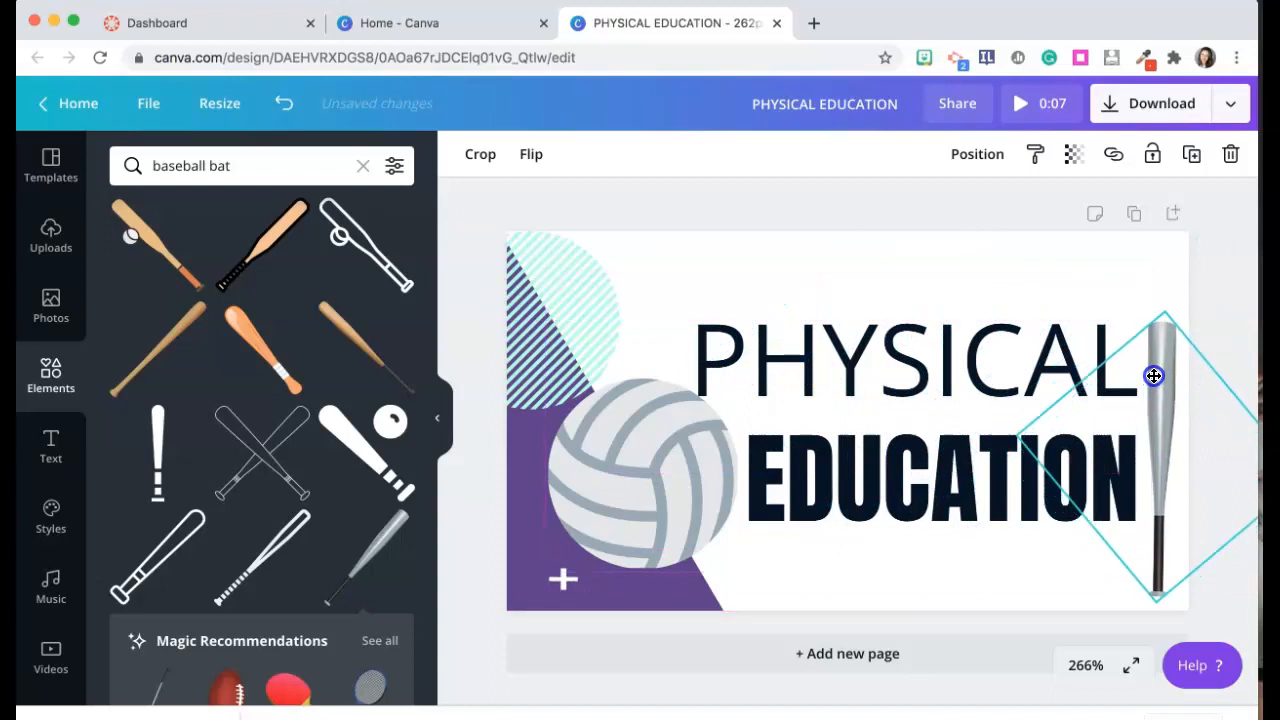
{"action": "left_click_drag", "start_coordinate": [1162, 317], "coordinate": [1166, 255]}
{"action": "left_click", "coordinate": [1014, 235]}
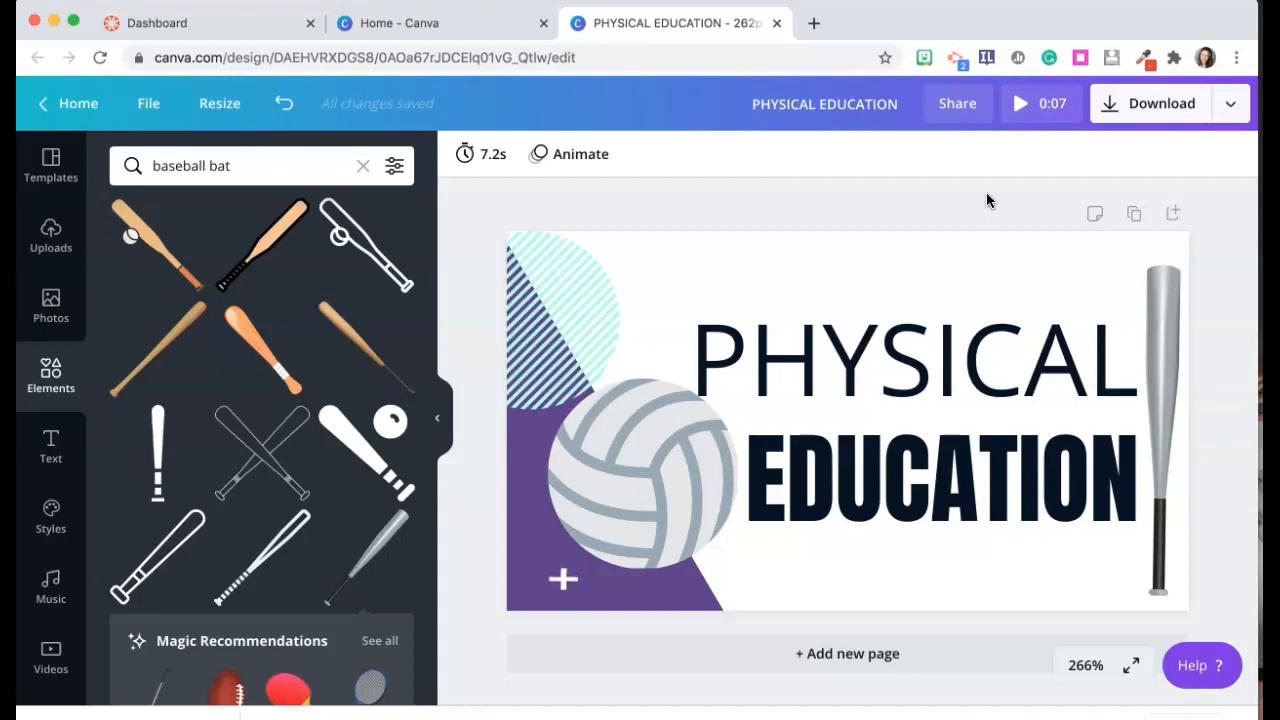
Switch to the Canvas dashboard and open the settings of the Physical Education 2nd Period course.
{"action": "left_click", "coordinate": [243, 23]}
{"action": "left_click", "coordinate": [554, 553]}
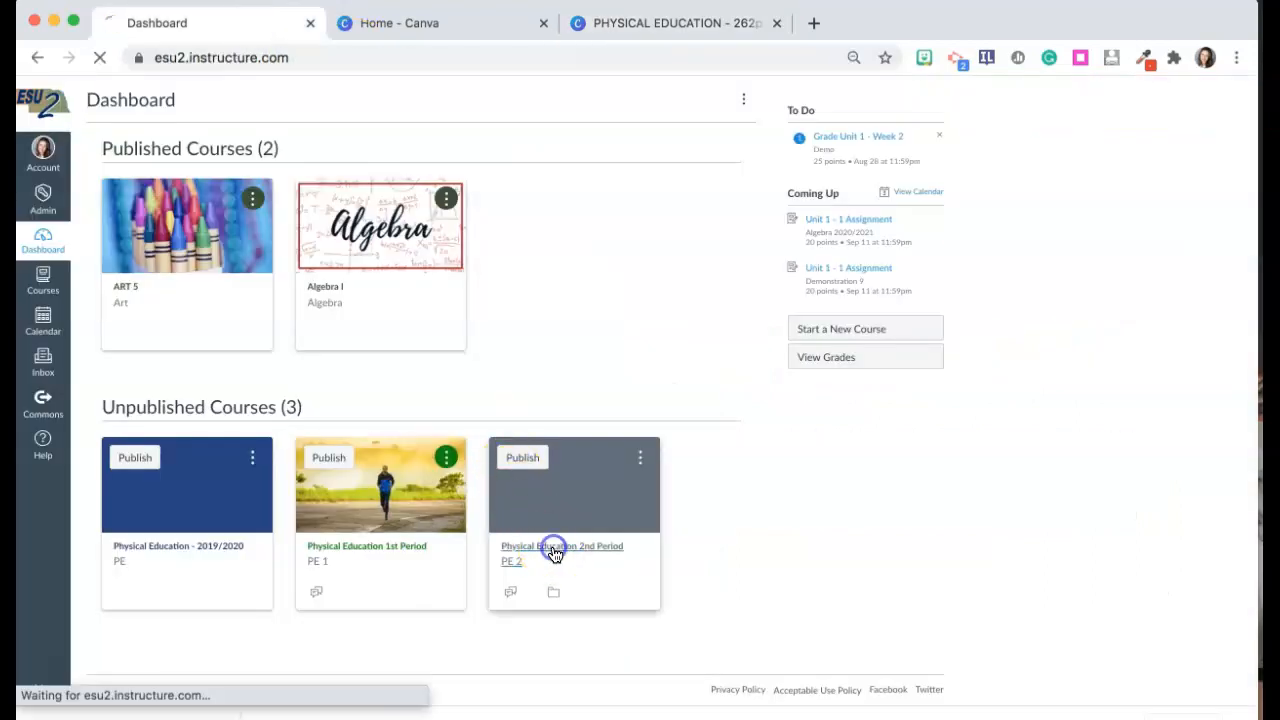
{"action": "left_click", "coordinate": [145, 616]}
{"action": "left_click", "coordinate": [105, 635]}
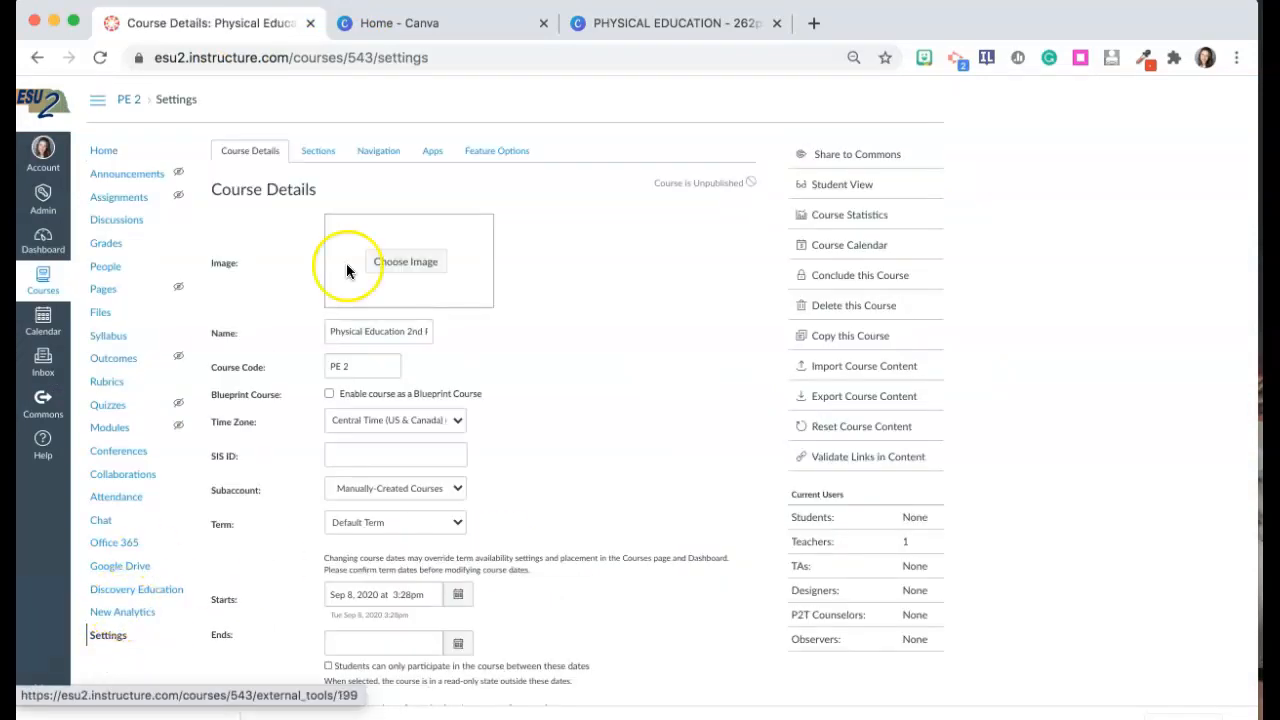
Upload the newest PHYSICAL EDUCATION PNG, numbered (2), from Downloads as the course image and return to the dashboard.
{"action": "left_click", "coordinate": [405, 264]}
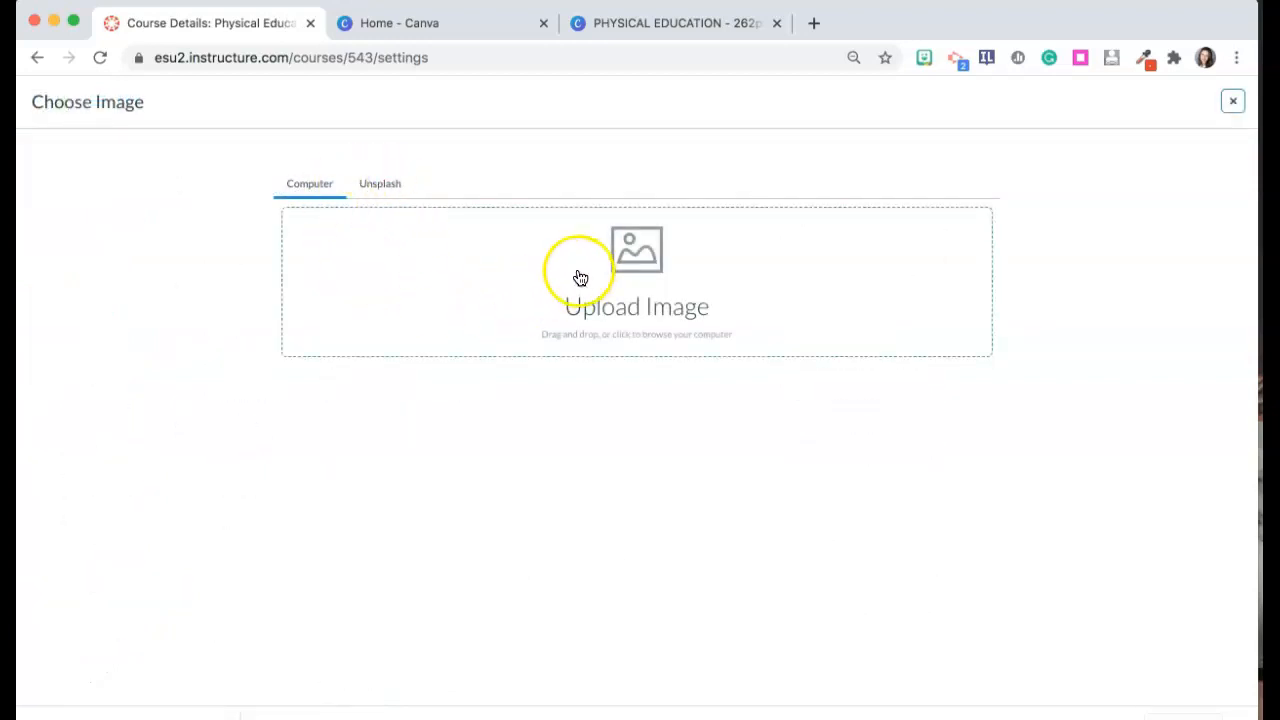
{"action": "left_click", "coordinate": [611, 306]}
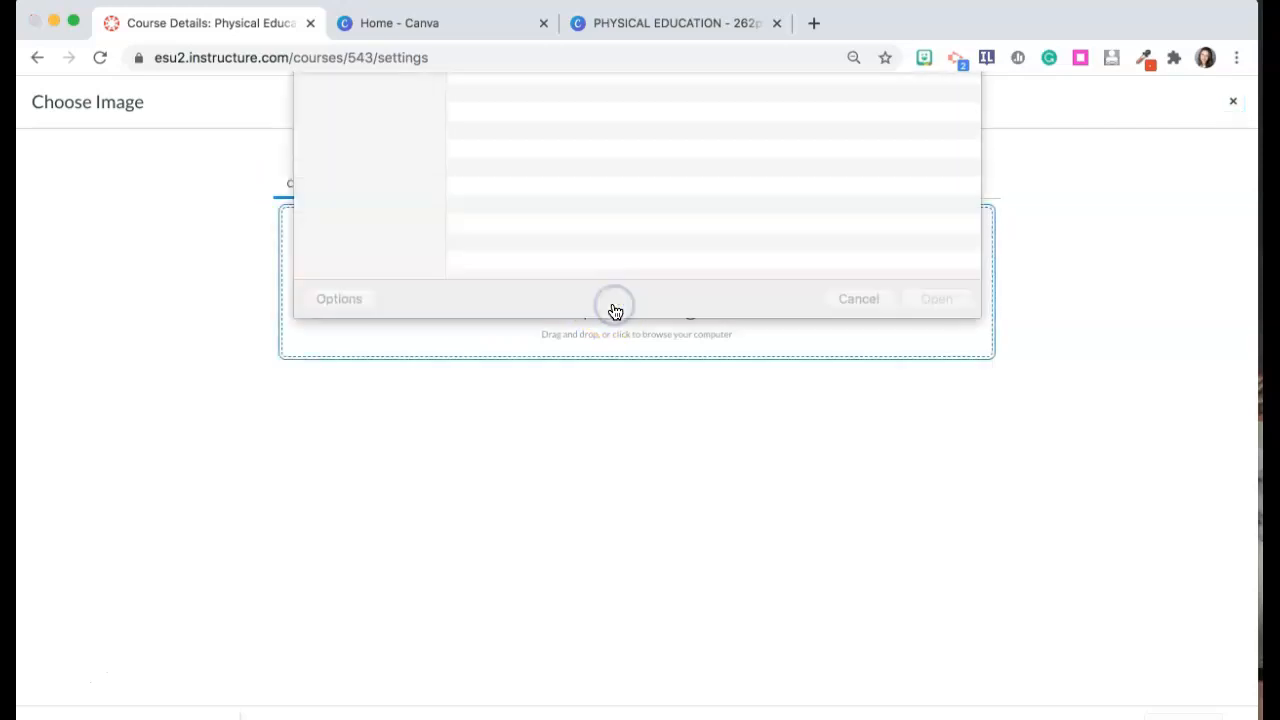
{"action": "left_click", "coordinate": [520, 143]}
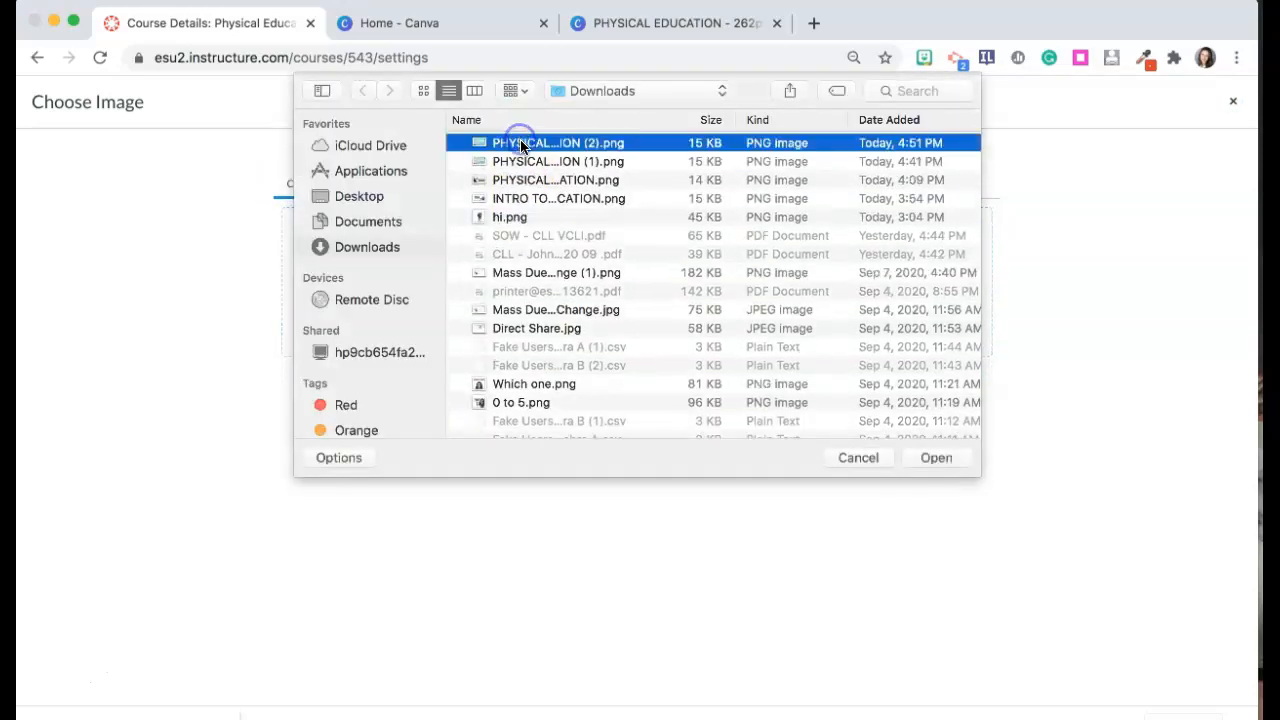
{"action": "left_click", "coordinate": [931, 457]}
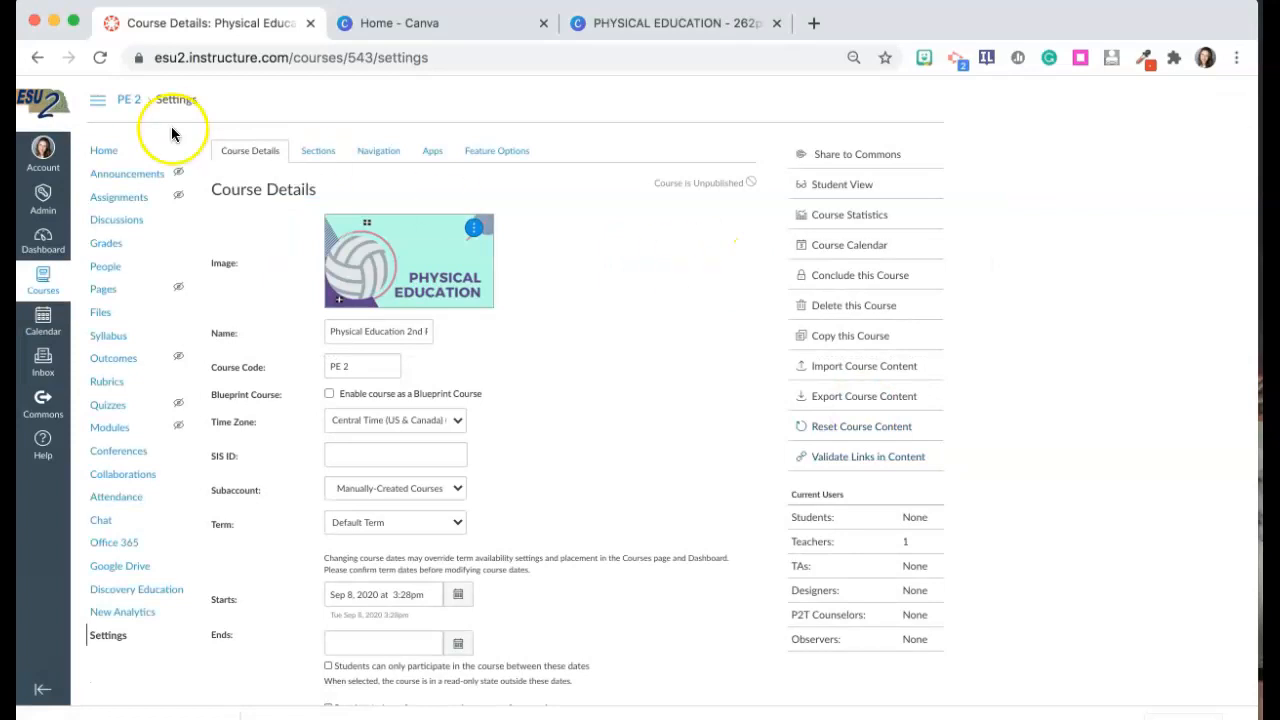
{"action": "left_click", "coordinate": [47, 113]}
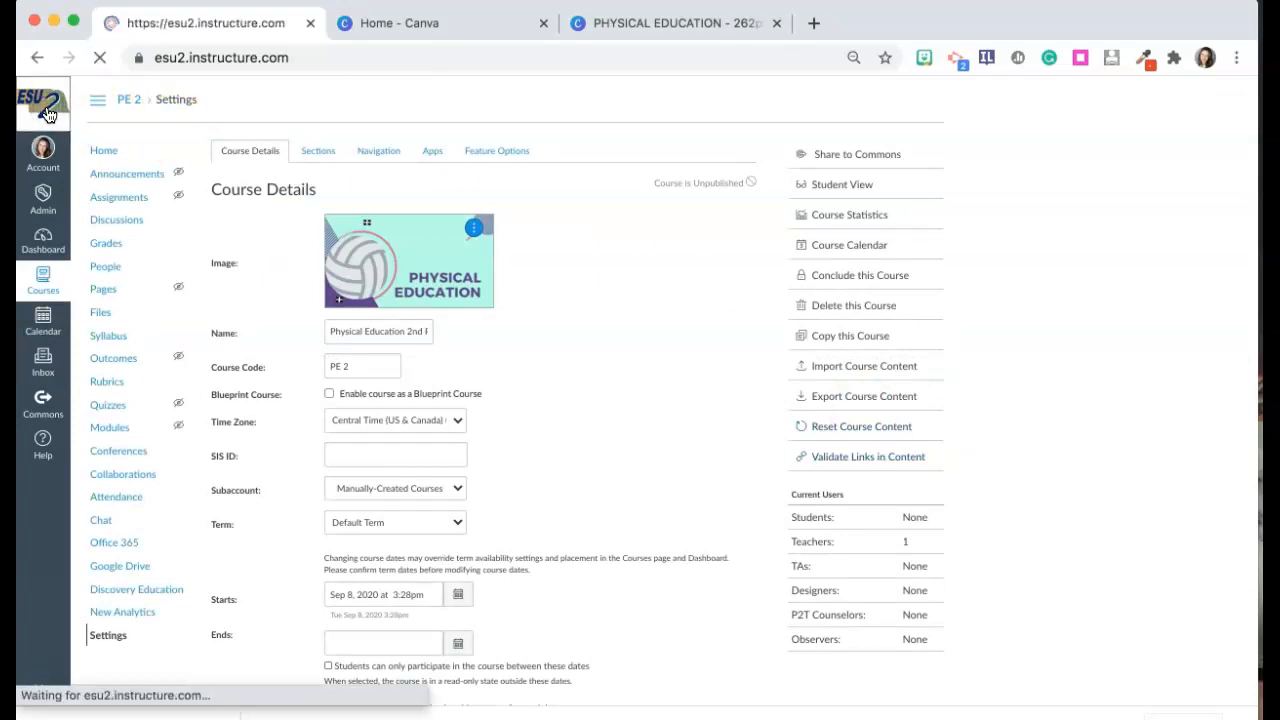